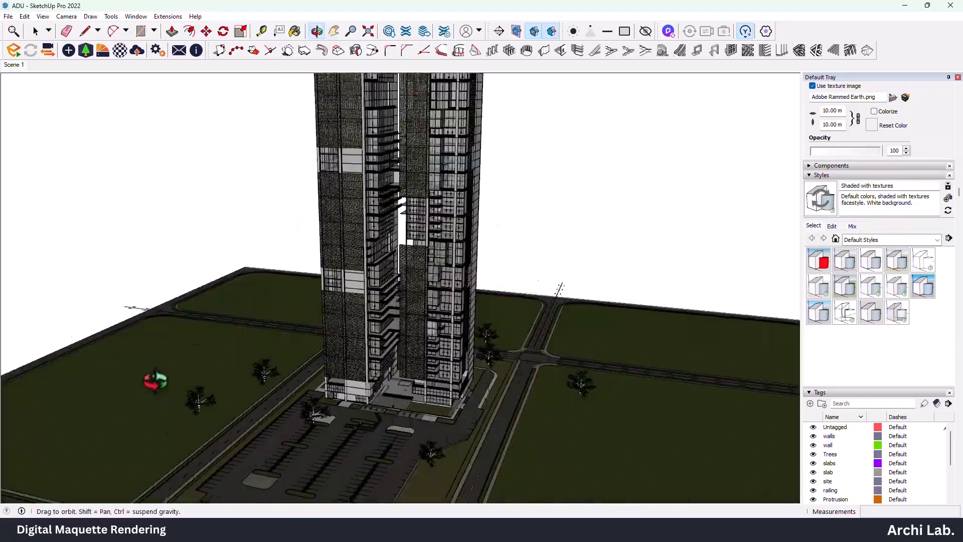
# Restore the saved Scene 1 two-point perspective view of the tower and open the ADU model in D5 Render.
pyautogui.scroll(-5, 402, 369)
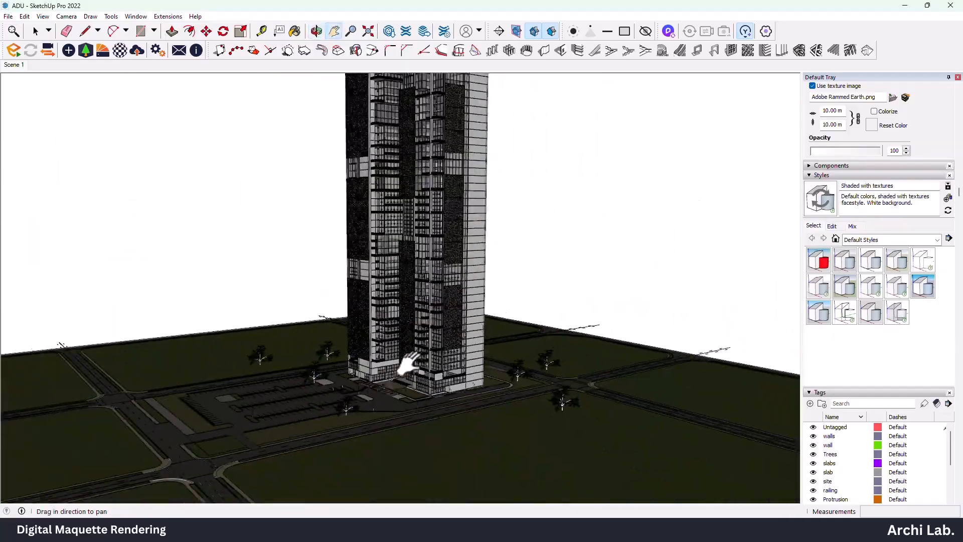
pyautogui.moveTo(402, 370); pyautogui.dragTo(399, 326, button='middle')
pyautogui.click(21, 66)
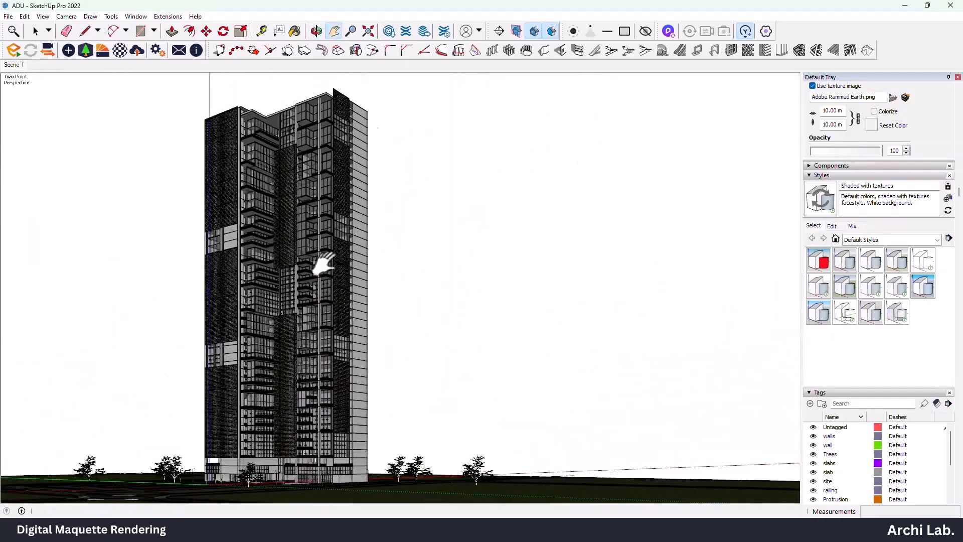
pyautogui.click(723, 32)
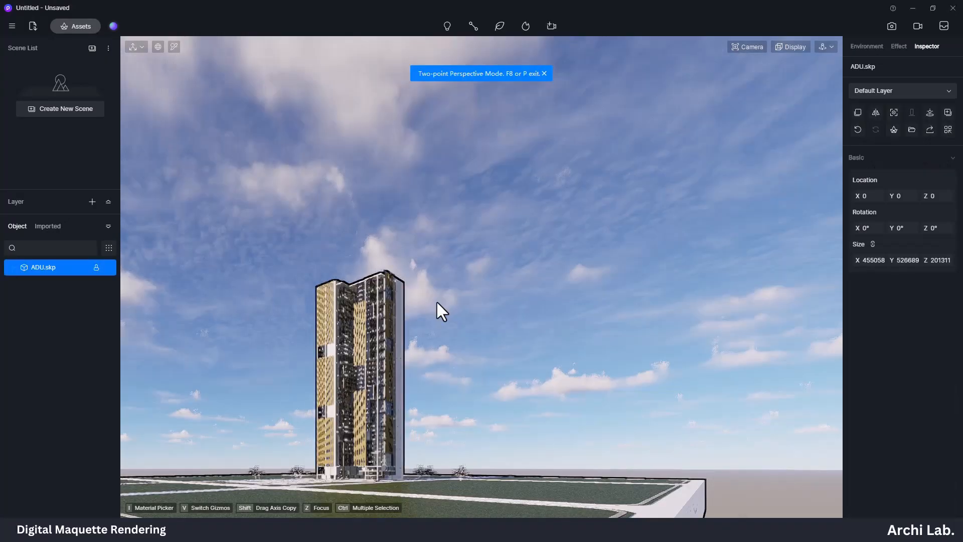
pyautogui.click(527, 382)
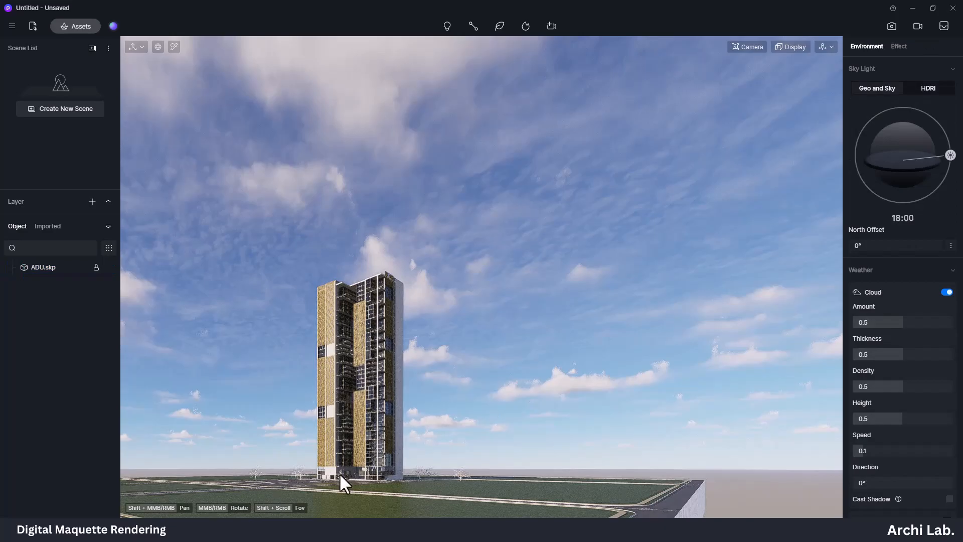
# Examine the imported tower, its facade and the surrounding site from several distances and angles.
pyautogui.scroll(4, 343, 466)
pyautogui.scroll(3, 344, 461)
pyautogui.scroll(-2, 387, 444)
pyautogui.moveTo(434, 375); pyautogui.dragTo(869, 383, button='middle')
pyautogui.scroll(5, 338, 470)
pyautogui.moveTo(357, 278); pyautogui.dragTo(435, 373, button='middle')
pyautogui.scroll(-5, 338, 333)
pyautogui.scroll(3, 435, 373)
pyautogui.scroll(-1, 435, 373)
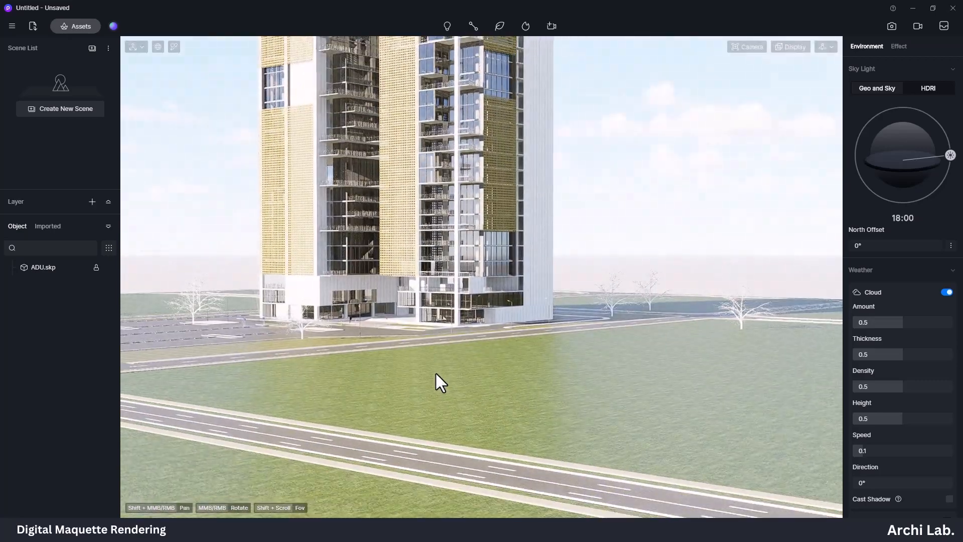
# Switch the viewport navigation to Fly and move up along the tower's front facade.
pyautogui.click(828, 48)
pyautogui.moveTo(627, 209); pyautogui.dragTo(622, 2, button='right')
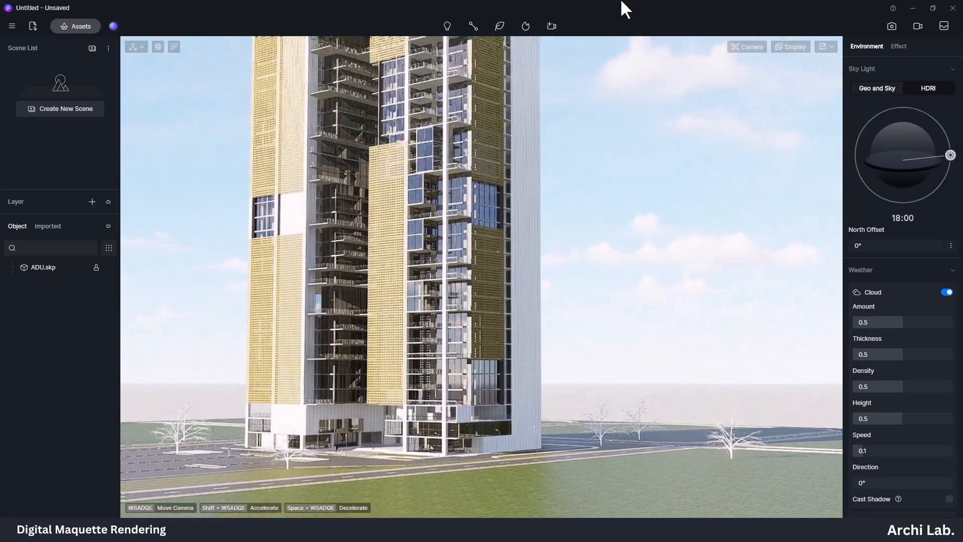
pyautogui.press('e')
pyautogui.moveTo(458, 378); pyautogui.dragTo(402, 479, button='right')
pyautogui.press('e')
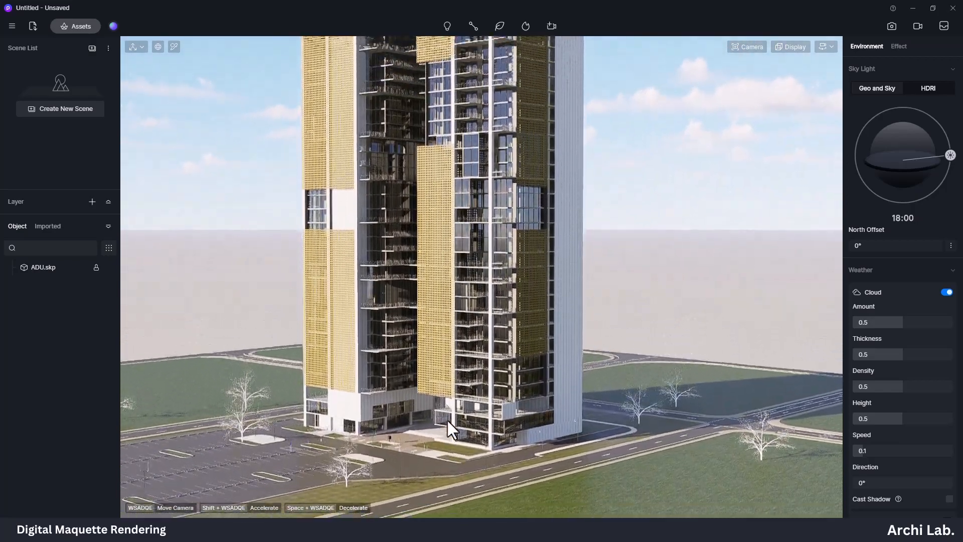
pyautogui.press('w')
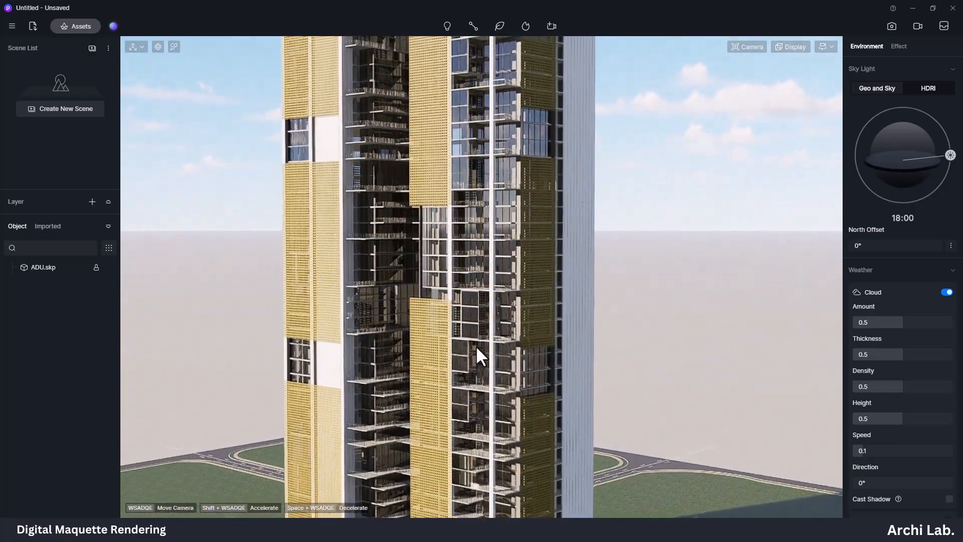
pyautogui.click(828, 47)
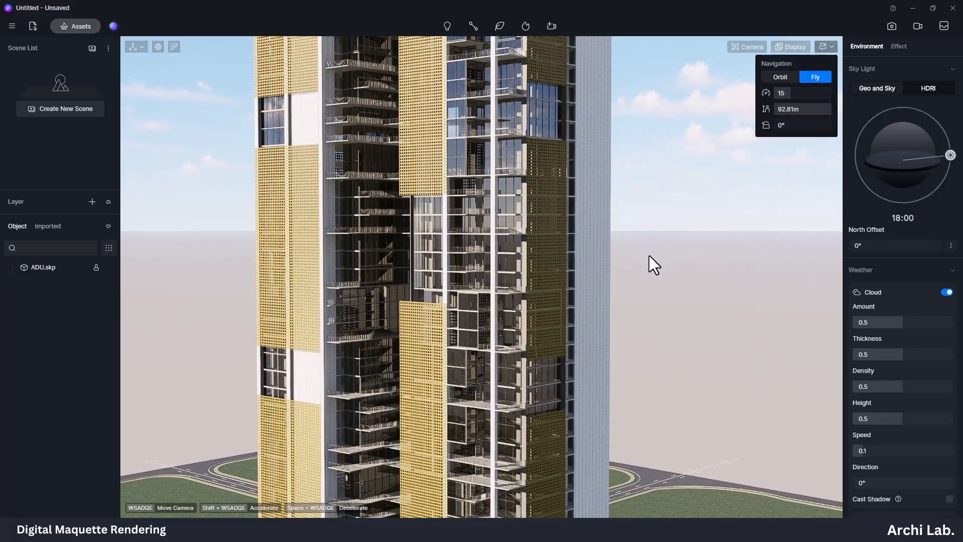
pyautogui.click(557, 309)
# Search the online materials for GLASS and apply Basic Glass Material to the tower's windows.
pyautogui.press('w')
pyautogui.moveTo(483, 309)
pyautogui.mouseDown(button='right')
pyautogui.moveTo(628, 387)
pyautogui.moveTo(507, 378)
pyautogui.moveTo(602, 386)
pyautogui.moveTo(492, 387)
pyautogui.moveTo(497, 314)
pyautogui.mouseUp(button='right')
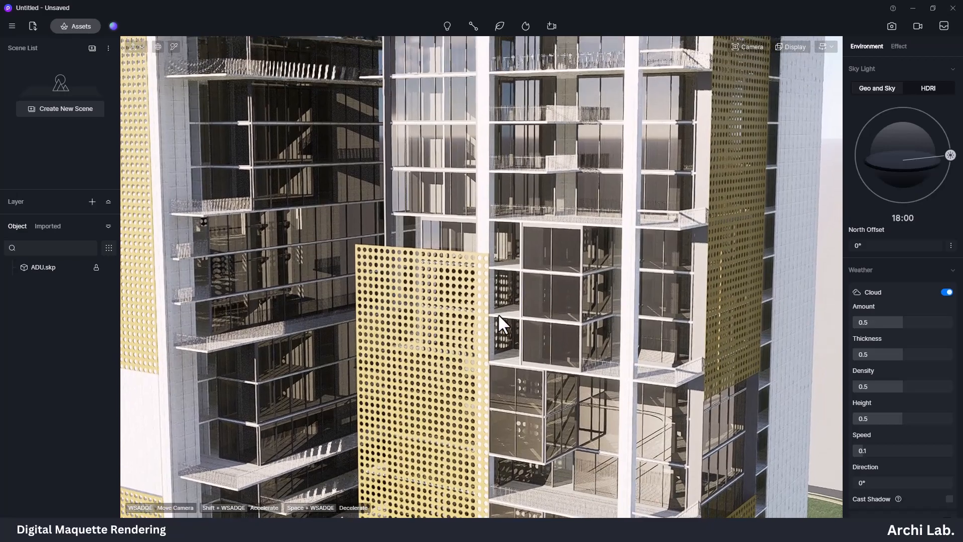
pyautogui.click(75, 26)
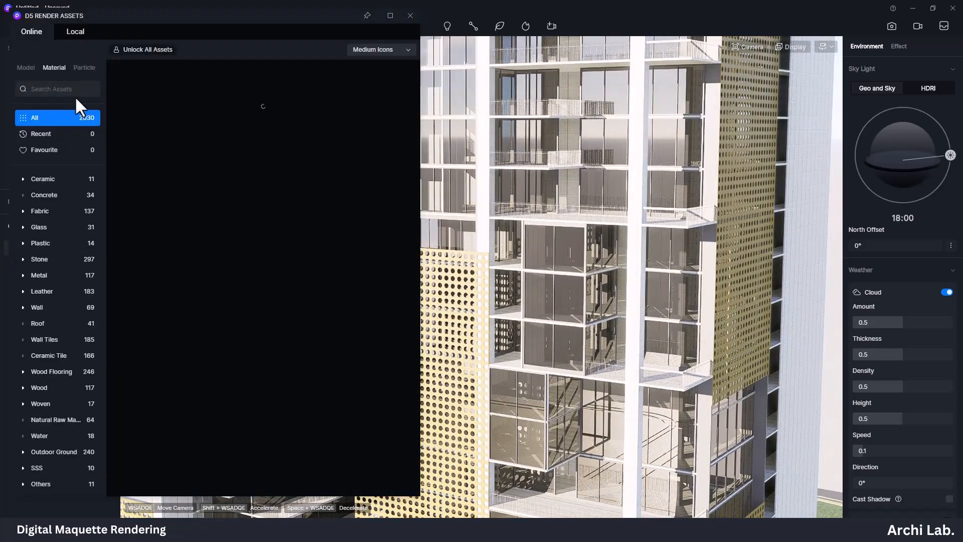
pyautogui.click(74, 90)
pyautogui.write('GLASS')
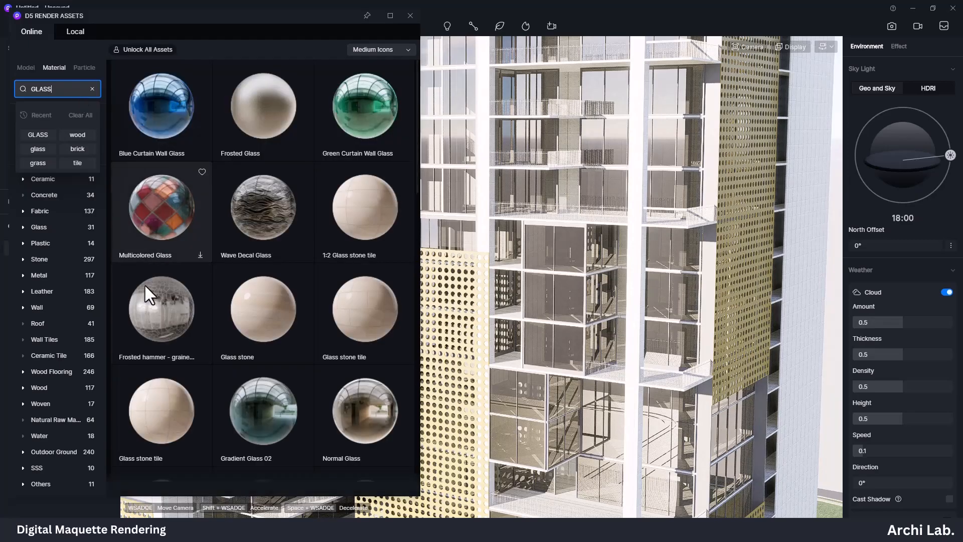
pyautogui.scroll(-5, 169, 352)
pyautogui.moveTo(141, 373); pyautogui.dragTo(593, 323)
pyautogui.click(411, 16)
# Frame the whole tower from an elevated corner and set the camera's field of view to 12°.
pyautogui.moveTo(504, 233); pyautogui.dragTo(379, 390, button='right')
pyautogui.scroll(-3, 379, 390)
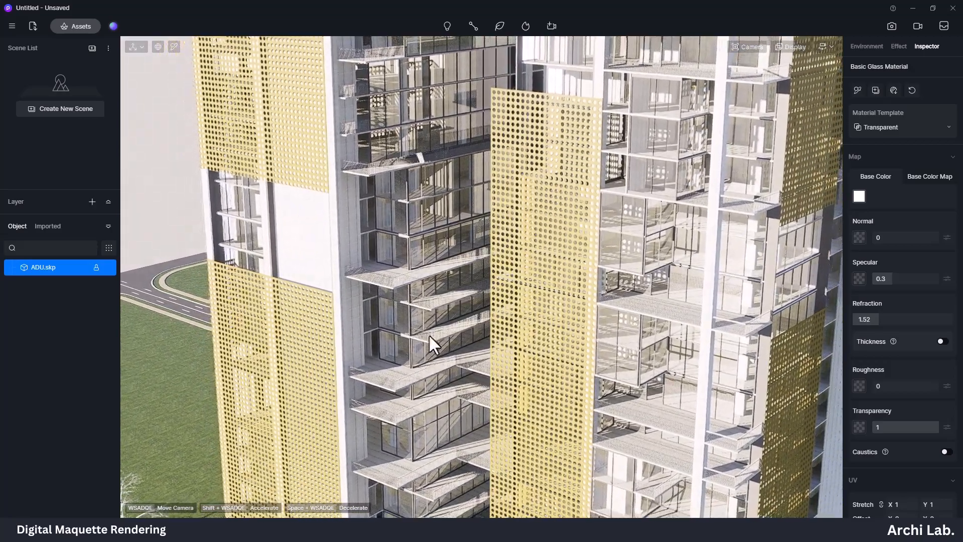
pyautogui.moveTo(429, 333); pyautogui.dragTo(526, 327, button='right')
pyautogui.scroll(-10, 532, 341)
pyautogui.press('q')
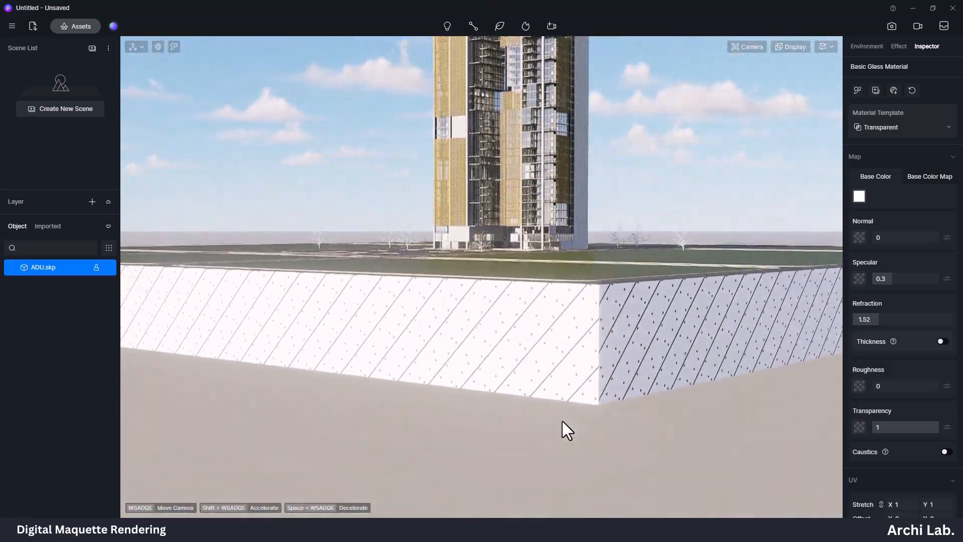
pyautogui.press('e')
pyautogui.press('e')
pyautogui.moveTo(559, 419); pyautogui.dragTo(610, 435, button='right')
pyautogui.press('e')
pyautogui.moveTo(557, 402); pyautogui.dragTo(481, 435, button='right')
pyautogui.click(747, 47)
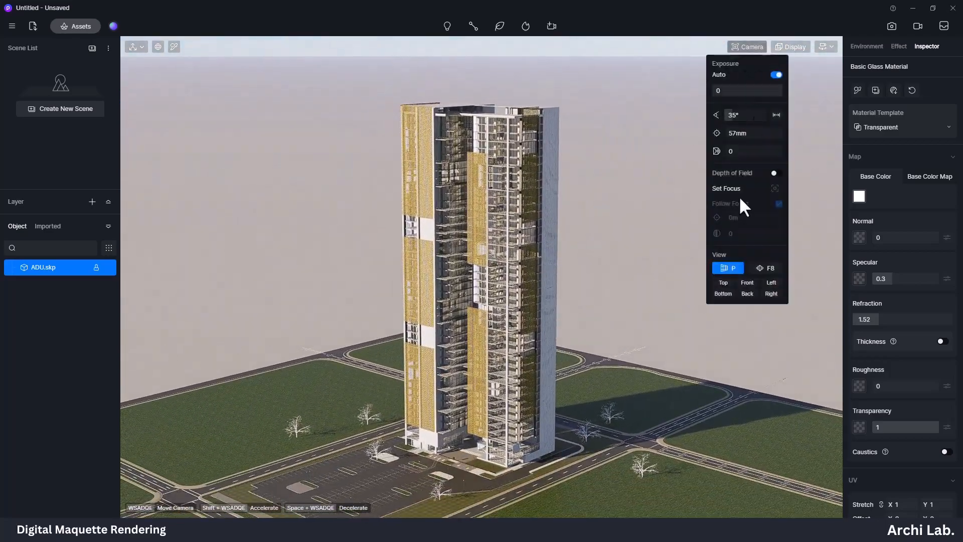
pyautogui.press('Return')
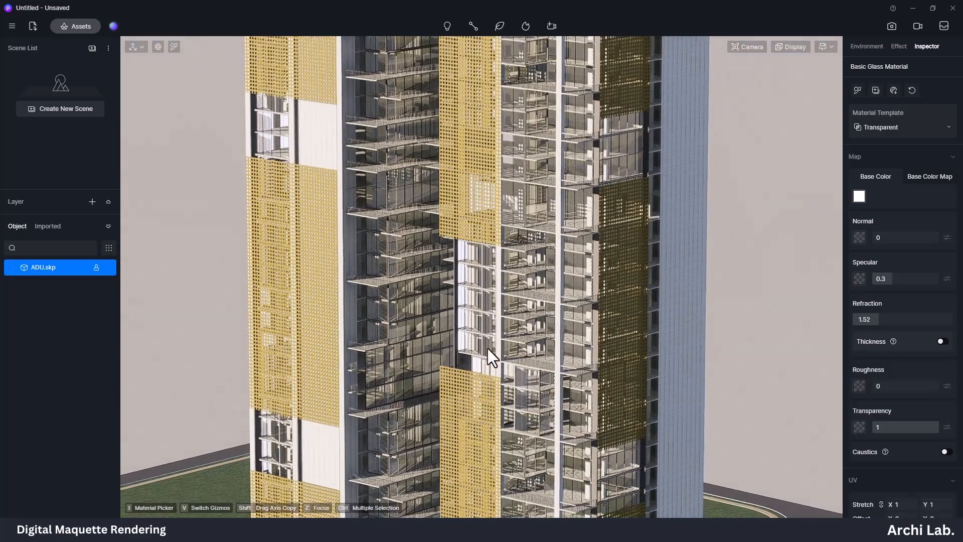
# Reframe the whole tower and its site in Perspective view and create a new scene from it.
pyautogui.scroll(-3, 487, 348)
pyautogui.scroll(-5, 391, 433)
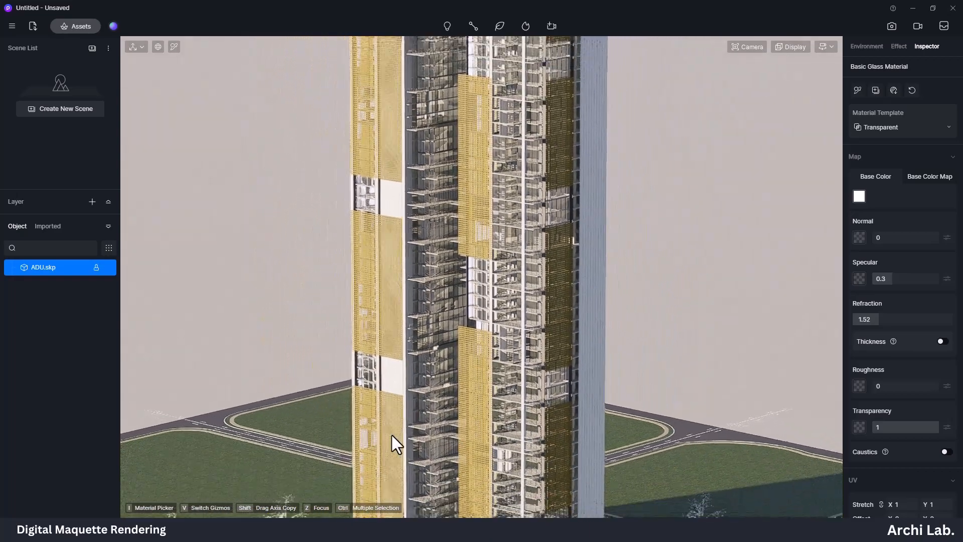
pyautogui.scroll(-2, 393, 455)
pyautogui.moveTo(467, 423); pyautogui.dragTo(468, 358, button='right')
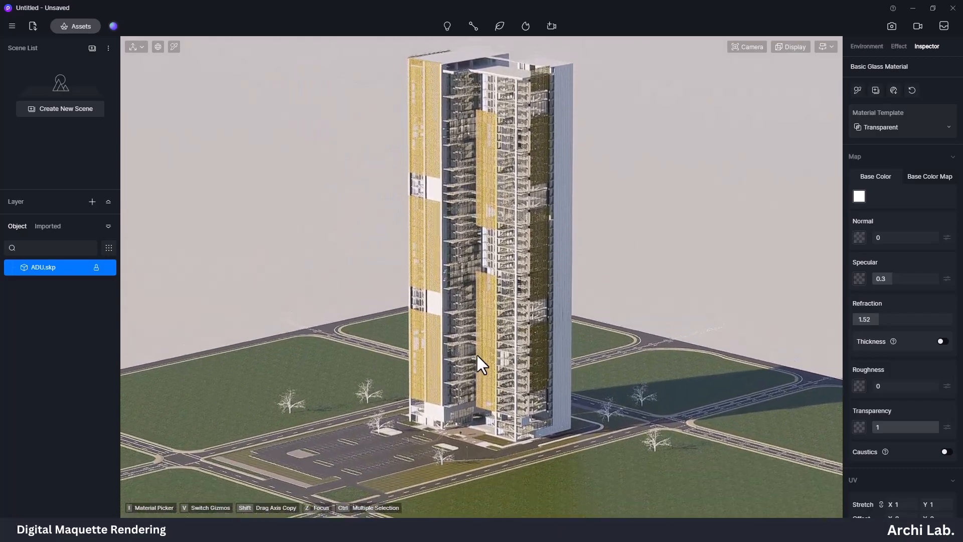
pyautogui.click(748, 47)
pyautogui.click(767, 268)
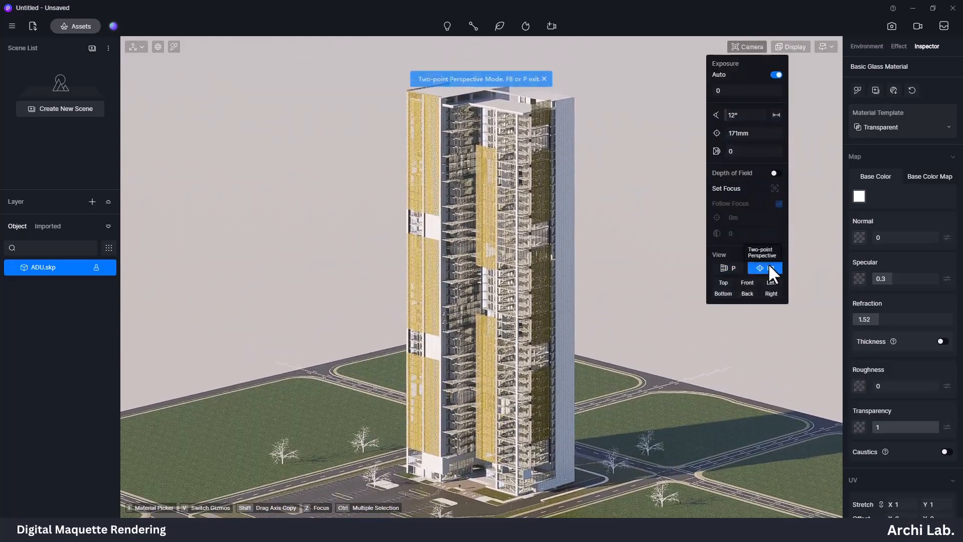
pyautogui.click(723, 267)
pyautogui.click(680, 276)
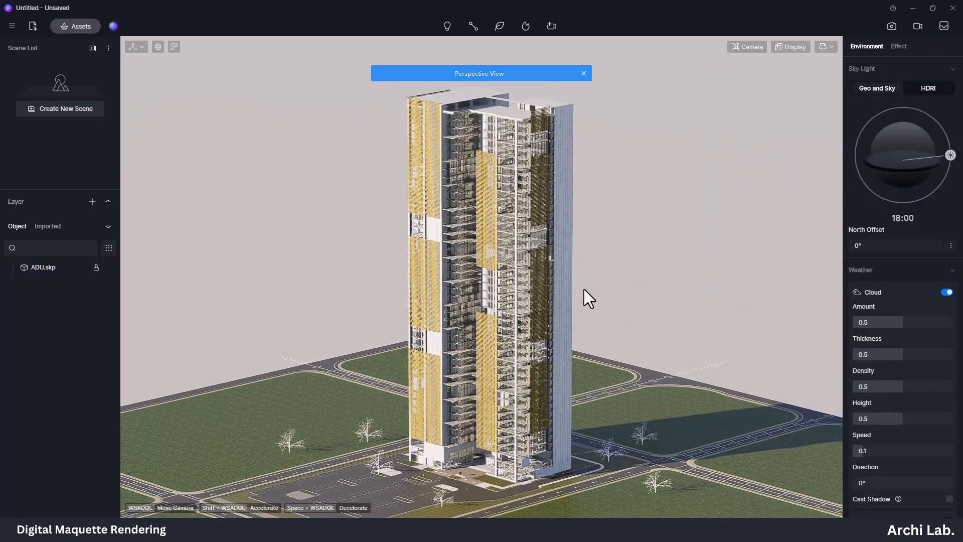
pyautogui.click(54, 110)
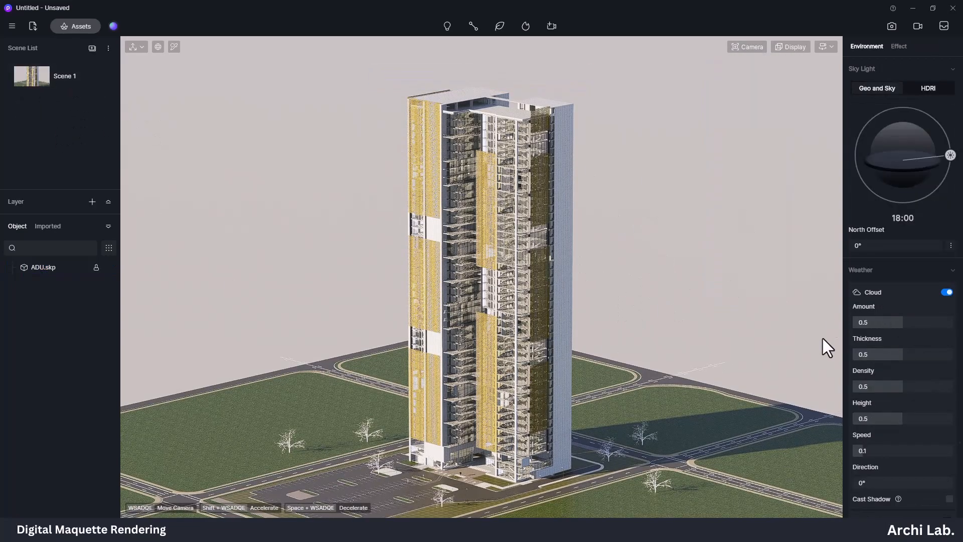
# Change the sky light to HDRI with the custom MQ-HDRI image and rotate it to 60°.
pyautogui.click(926, 89)
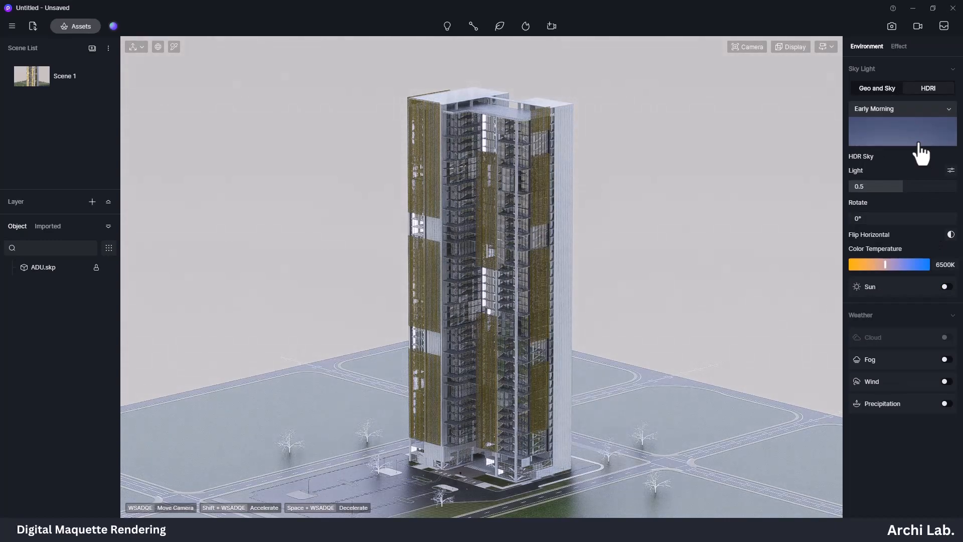
pyautogui.click(948, 110)
pyautogui.scroll(-5, 912, 344)
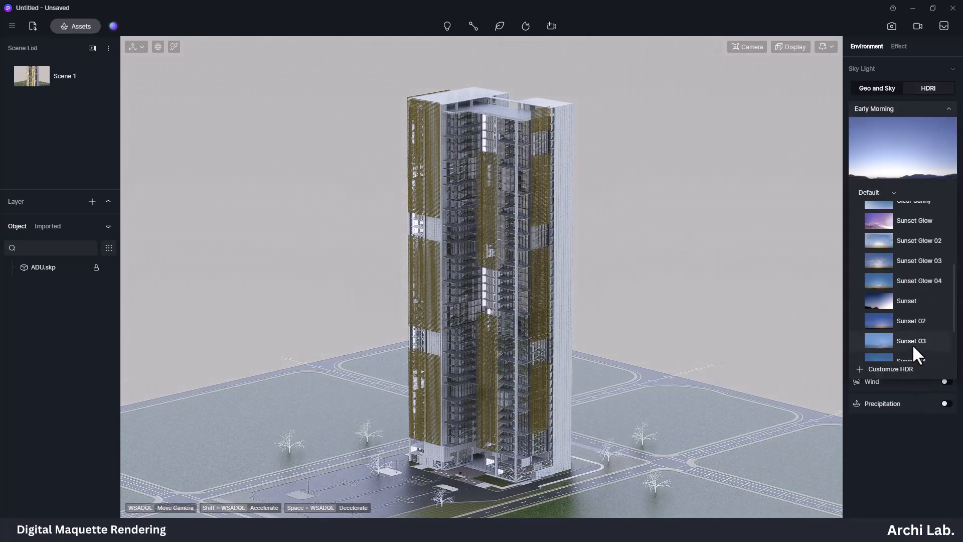
pyautogui.click(883, 370)
pyautogui.click(300, 224)
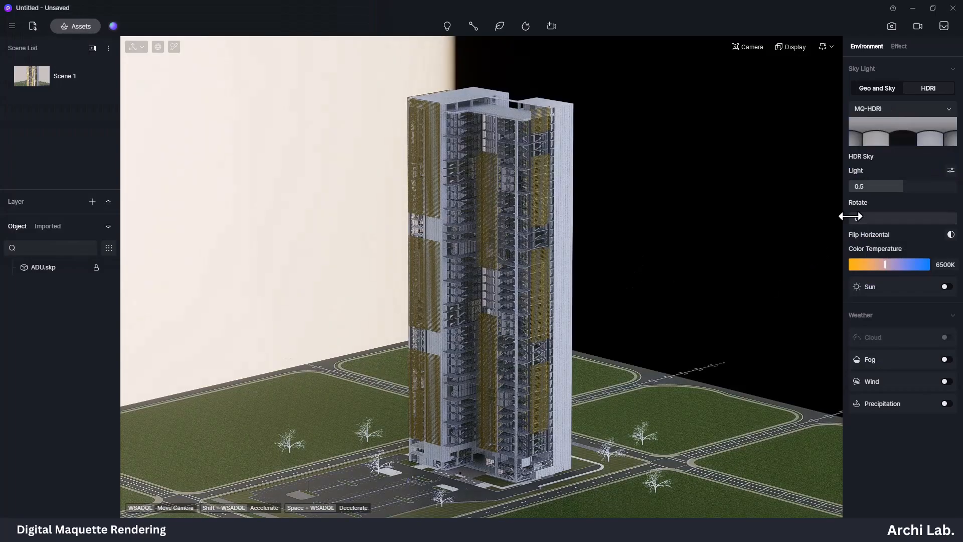
pyautogui.moveTo(851, 216); pyautogui.dragTo(867, 218)
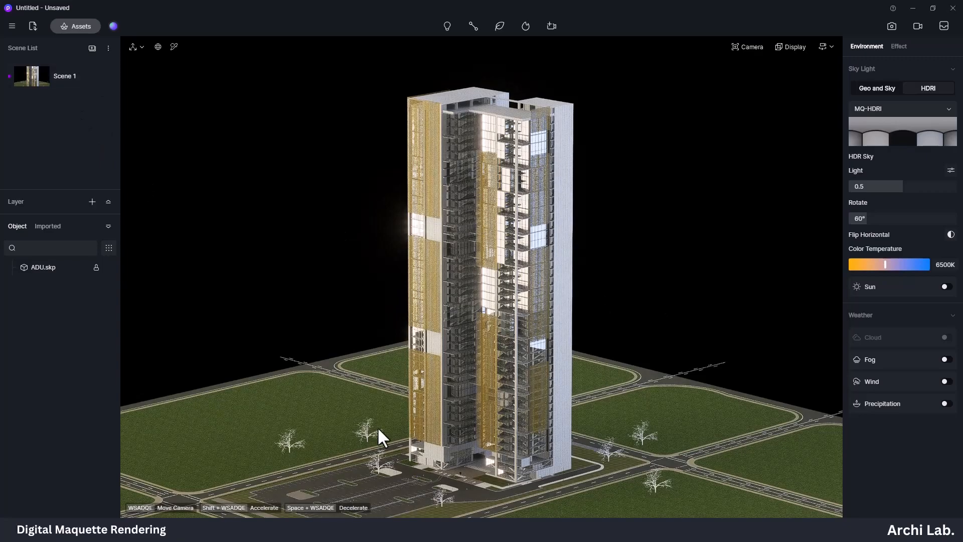
# Search the online materials for WOOD and apply the Cherry03 material to the grass plots around the tower.
pyautogui.click(88, 25)
pyautogui.click(71, 89)
pyautogui.write('W')
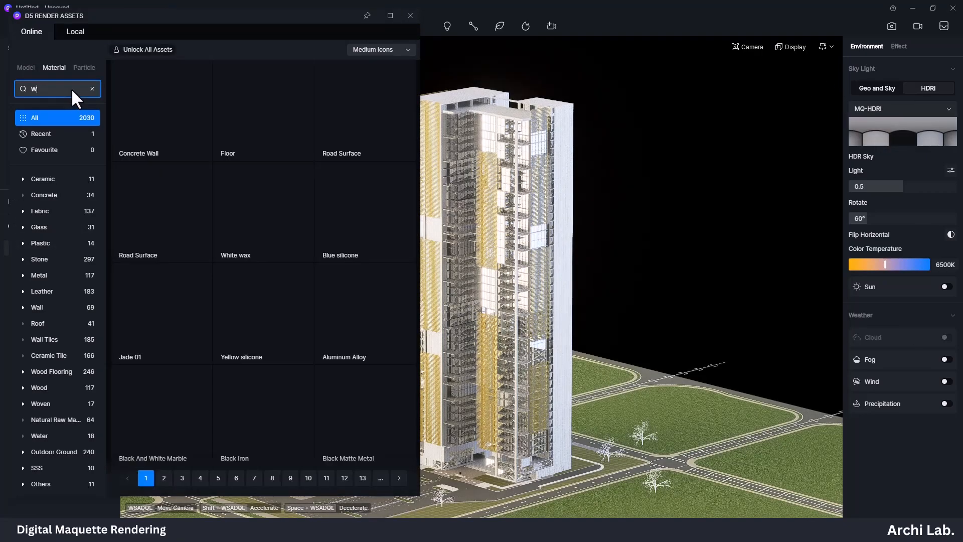
pyautogui.write('OOD')
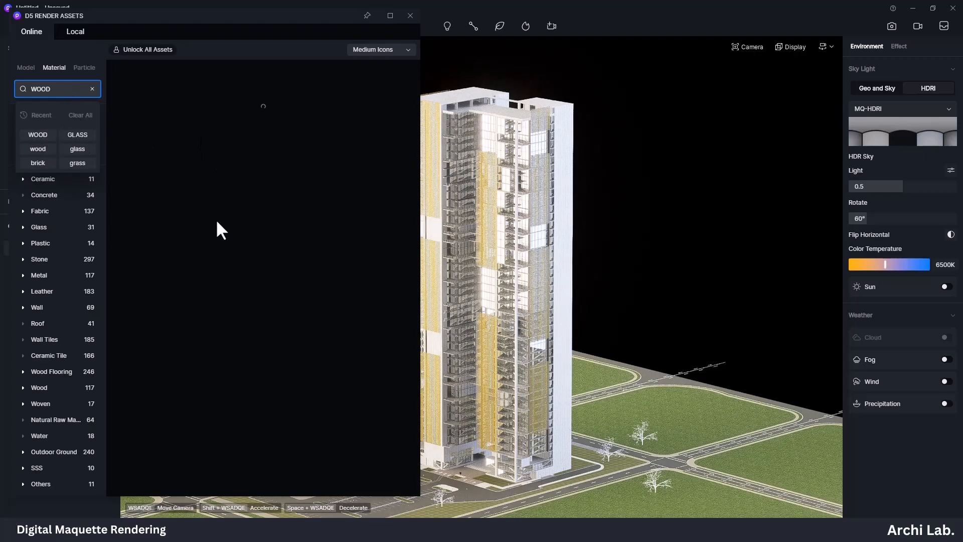
pyautogui.moveTo(234, 35); pyautogui.dragTo(153, 37)
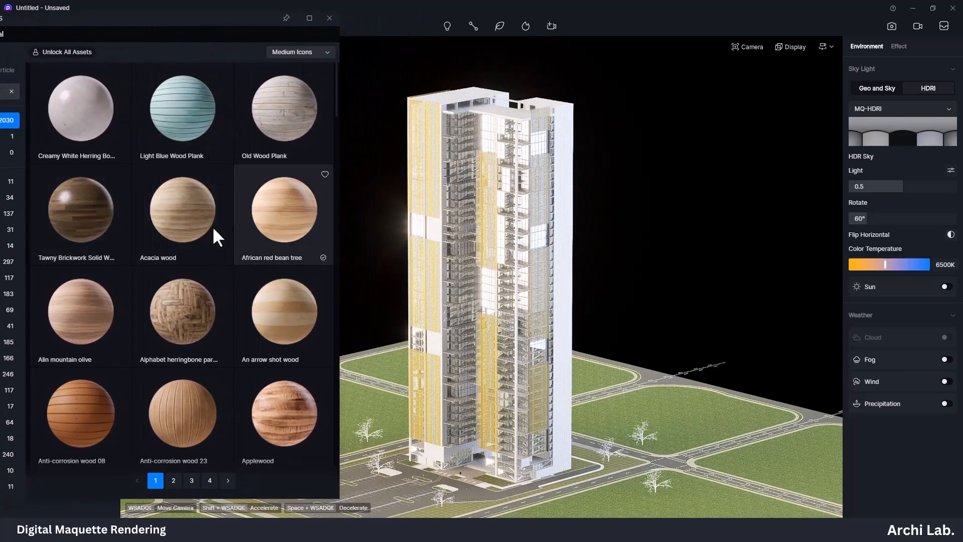
pyautogui.scroll(-10, 208, 226)
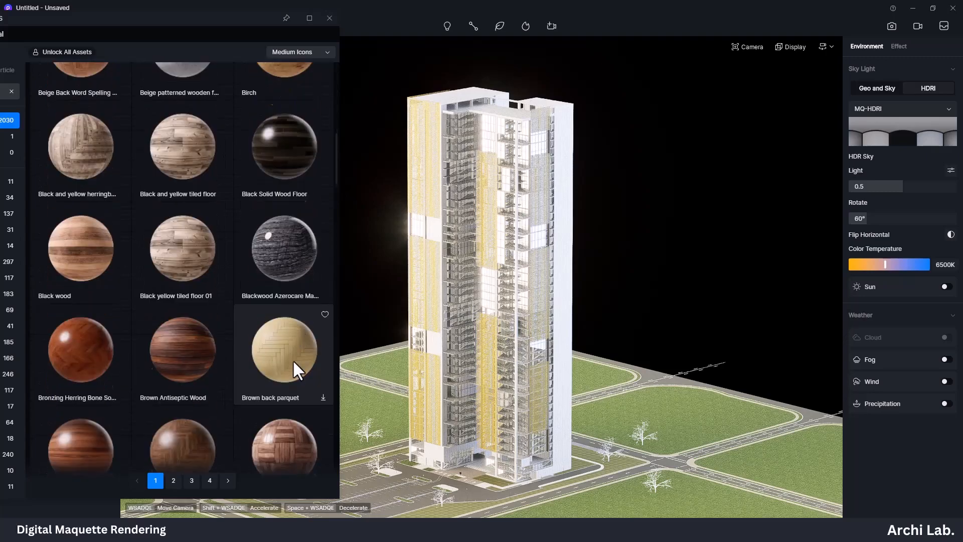
pyautogui.scroll(-16, 293, 359)
pyautogui.click(263, 357)
pyautogui.moveTo(469, 258); pyautogui.dragTo(602, 409)
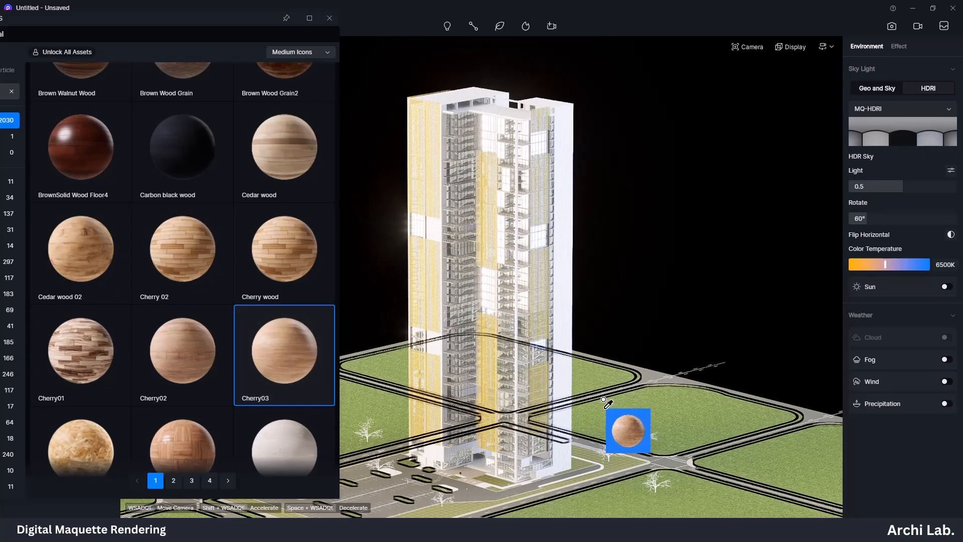
pyautogui.click(659, 410)
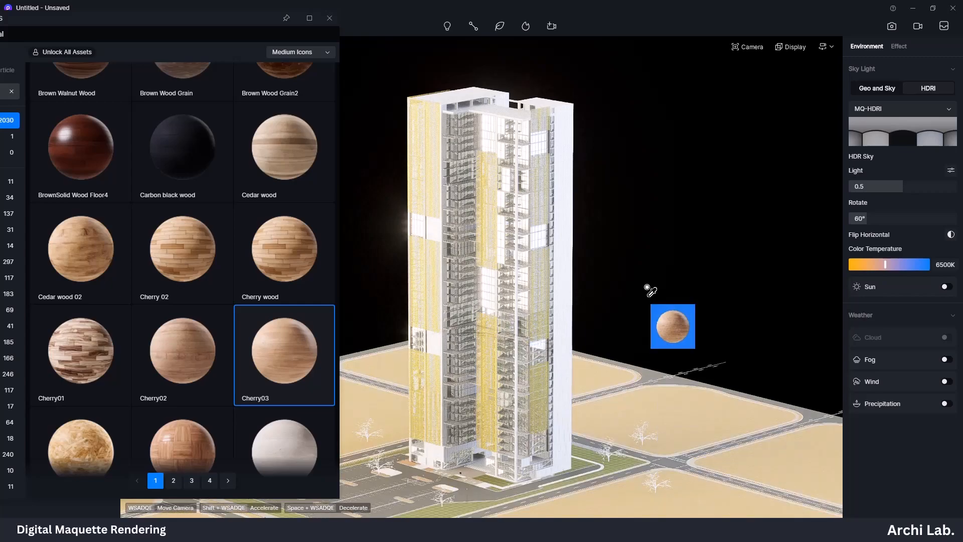
pyautogui.click(653, 318)
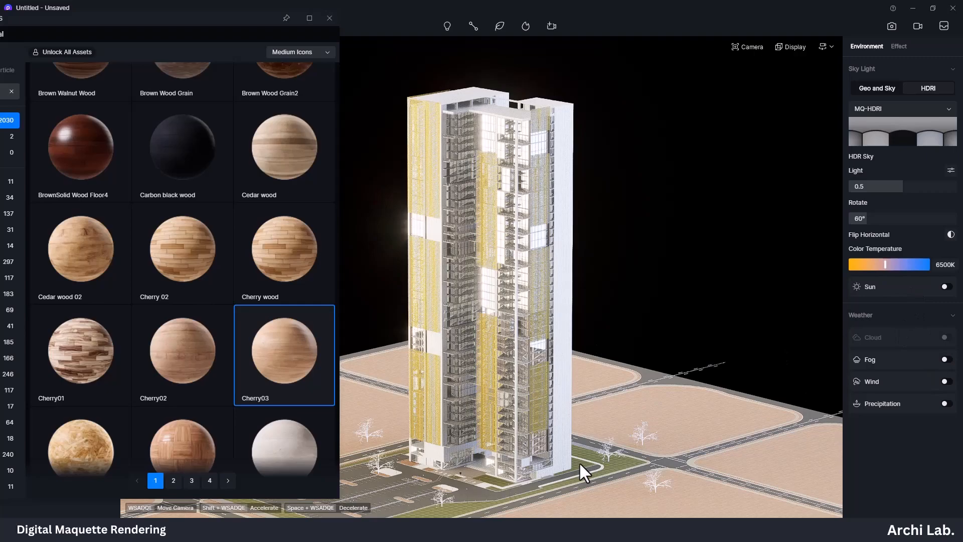
# Clear the material search and apply the Black Iron material to a surface of the model.
pyautogui.moveTo(145, 18); pyautogui.dragTo(220, 18)
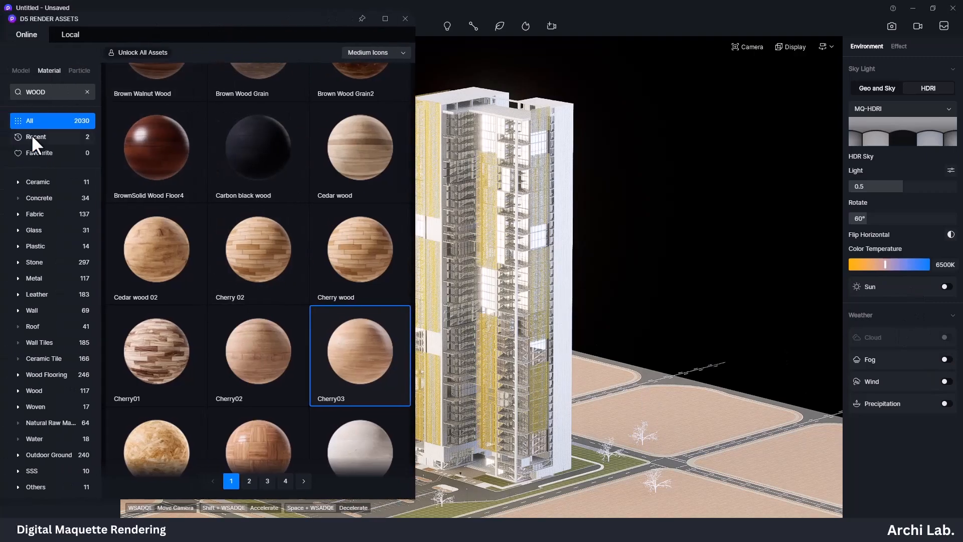
pyautogui.click(86, 92)
pyautogui.moveTo(258, 422); pyautogui.dragTo(699, 210)
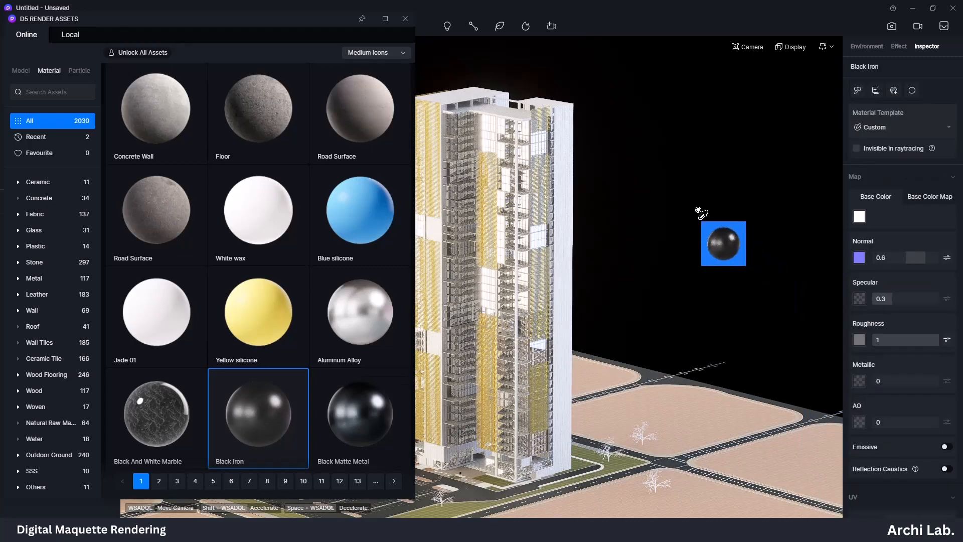
# Apply the Alin mountain olive wood to the tower's white walls and Brown Walnut Wood to the ground around its base.
pyautogui.click(58, 387)
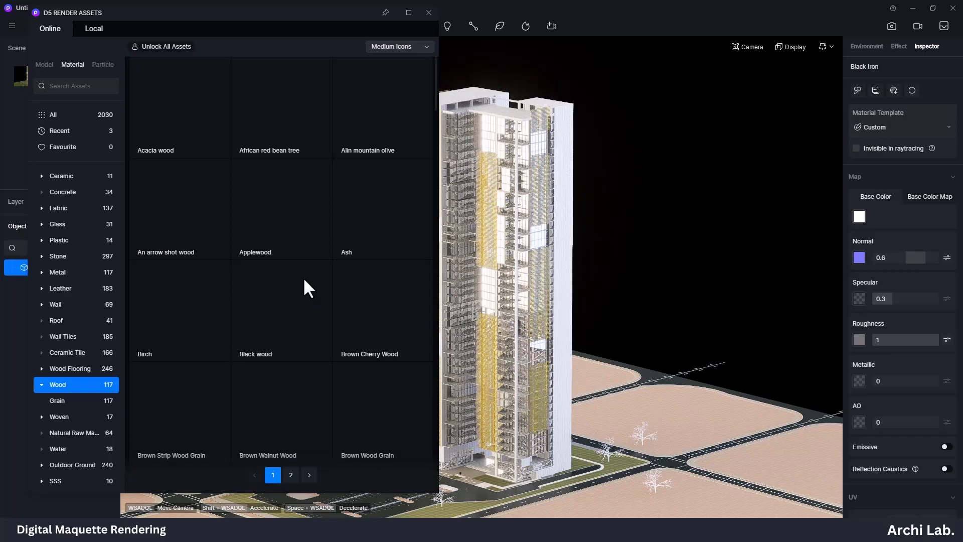
pyautogui.moveTo(374, 122); pyautogui.dragTo(565, 116)
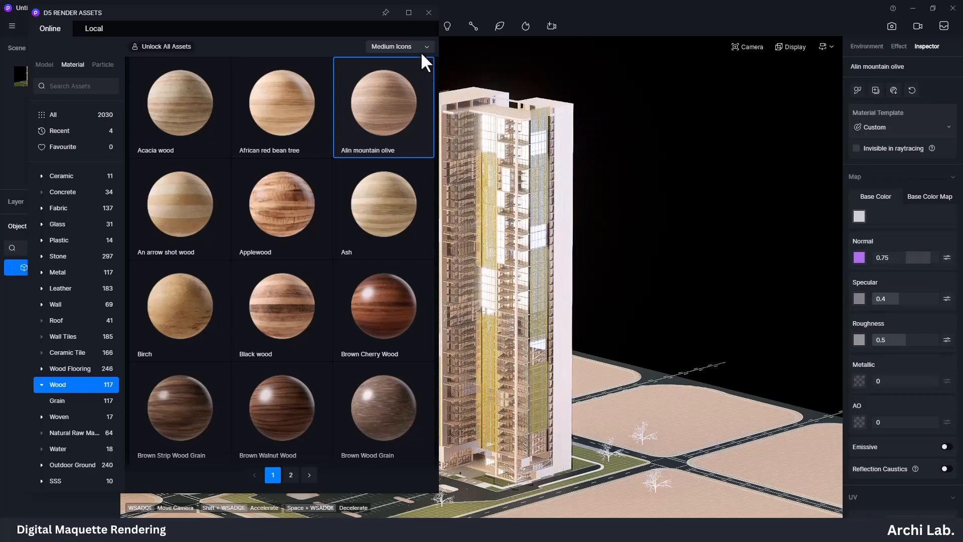
pyautogui.moveTo(344, 10); pyautogui.dragTo(282, 38)
pyautogui.scroll(-3, 112, 451)
pyautogui.moveTo(227, 317); pyautogui.dragTo(478, 471)
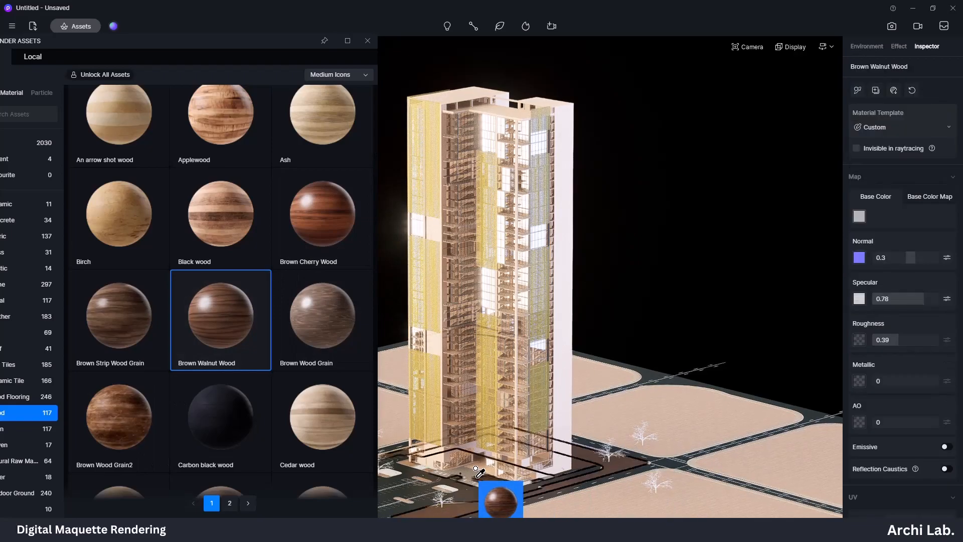
pyautogui.click(368, 41)
pyautogui.press('Escape')
# Set the UV stretch of the Brown Walnut Wood paving in front of the tower's entrance to 0.5 in X and Y.
pyautogui.moveTo(521, 321); pyautogui.dragTo(529, 299, button='middle')
pyautogui.scroll(1, 560, 324)
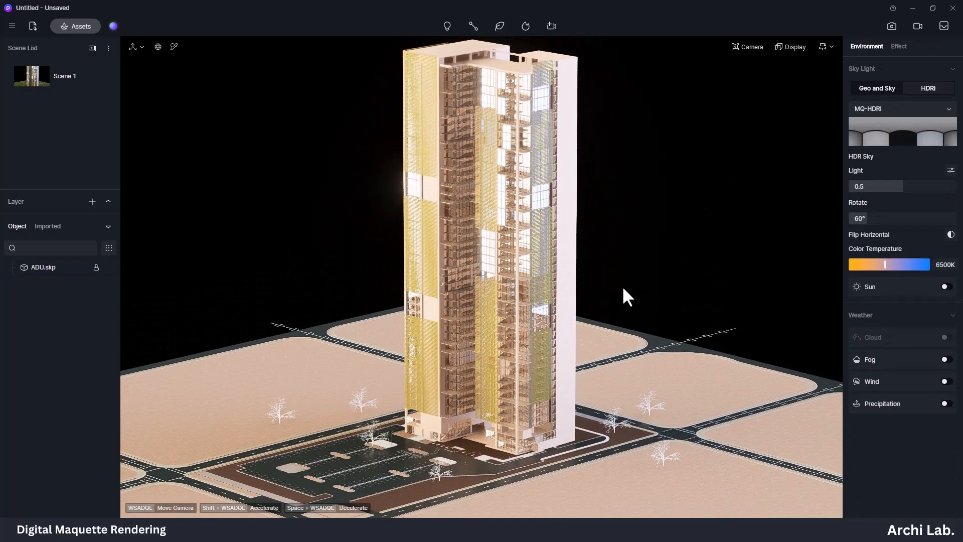
pyautogui.scroll(5, 622, 285)
pyautogui.scroll(8, 515, 348)
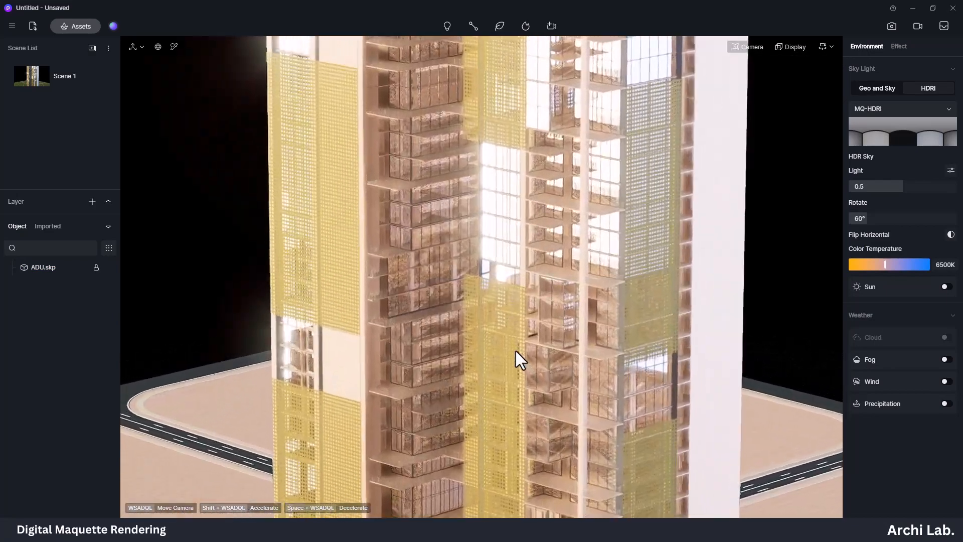
pyautogui.scroll(-6, 515, 347)
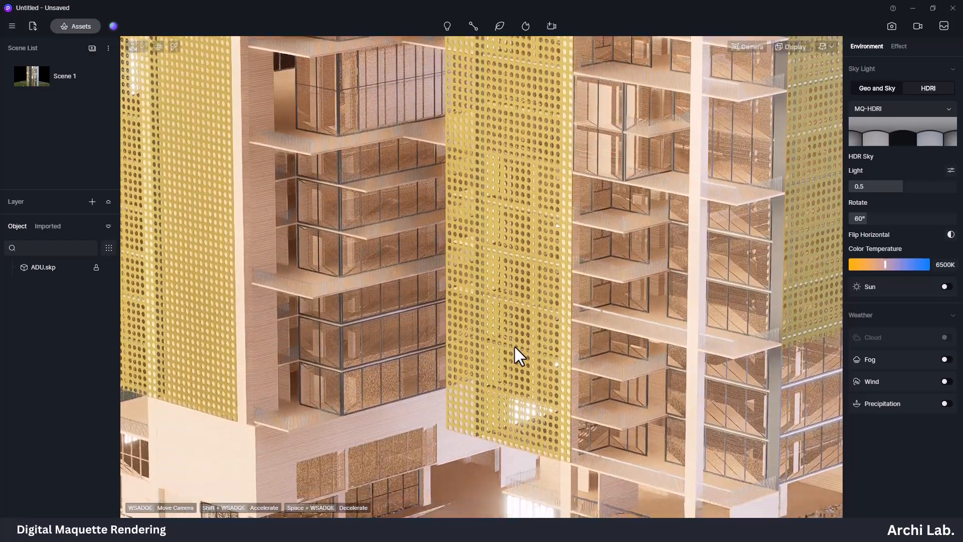
pyautogui.click(477, 426)
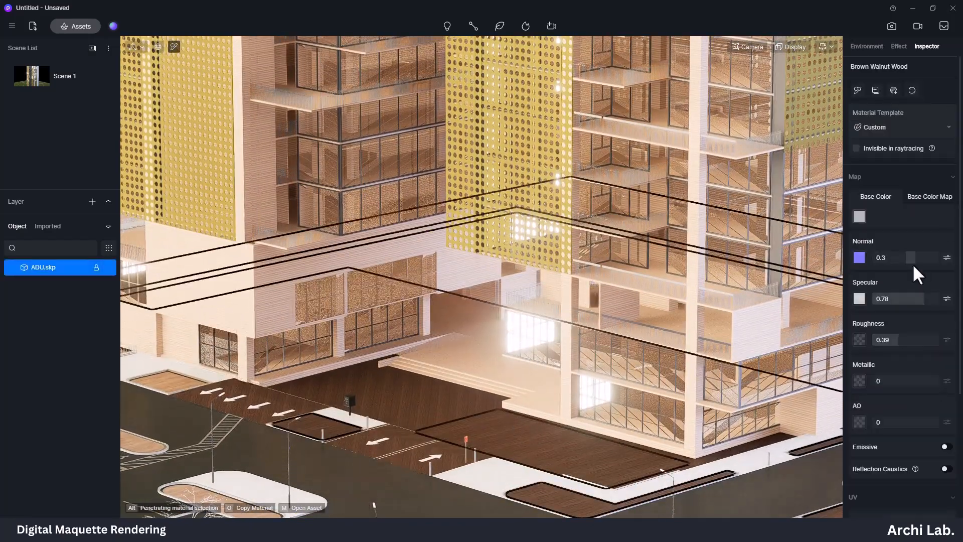
pyautogui.scroll(-3, 867, 409)
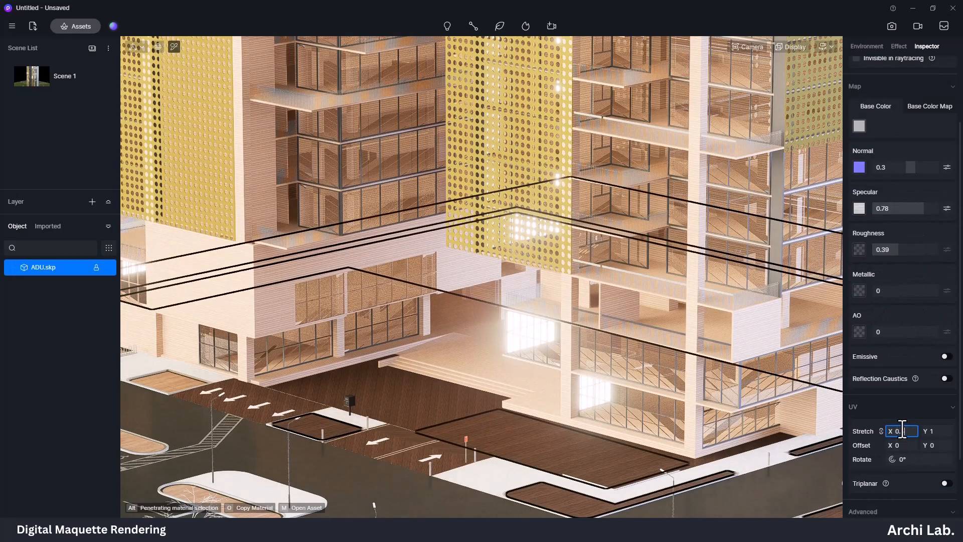
pyautogui.click(449, 405)
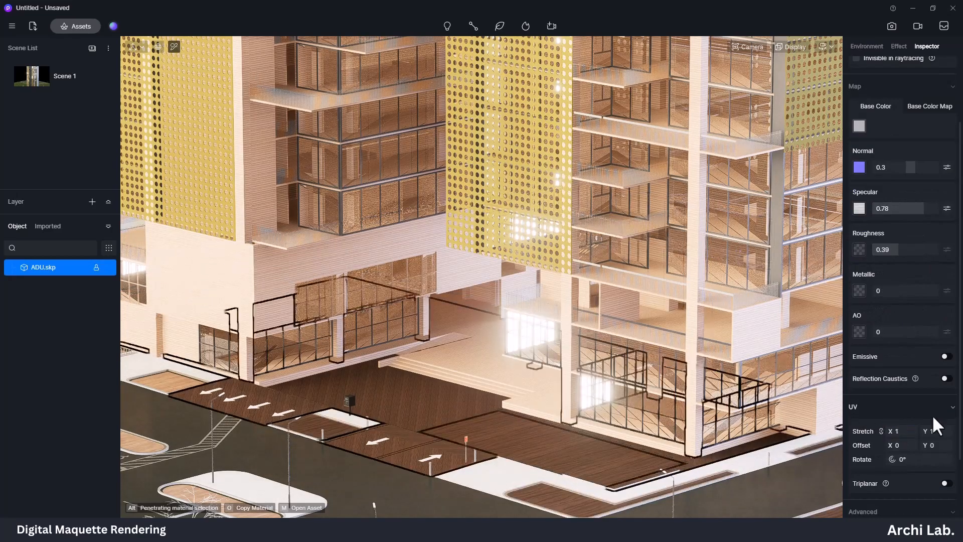
pyautogui.click(444, 377)
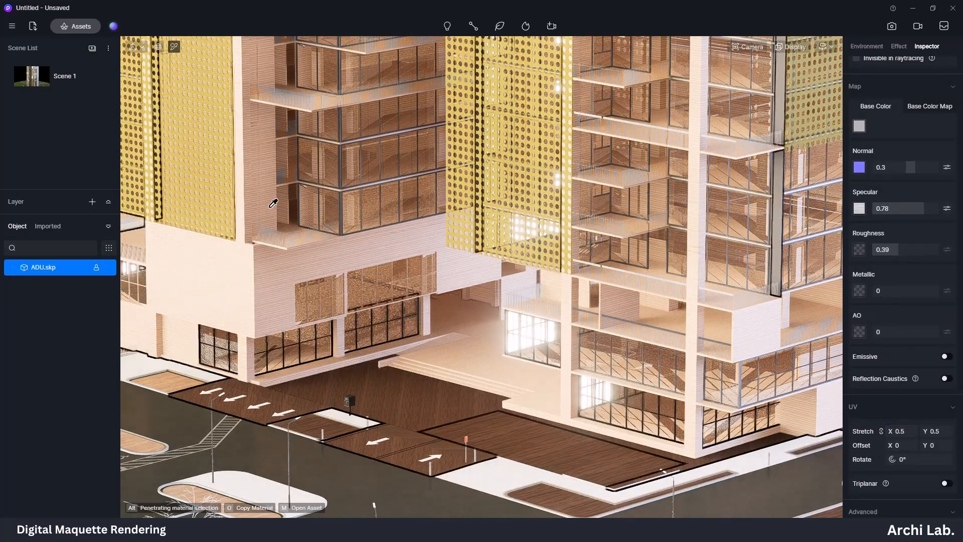
# Apply the African red bean tree wood to the tower's wall beside the balconies.
pyautogui.click(112, 26)
pyautogui.scroll(3, 166, 225)
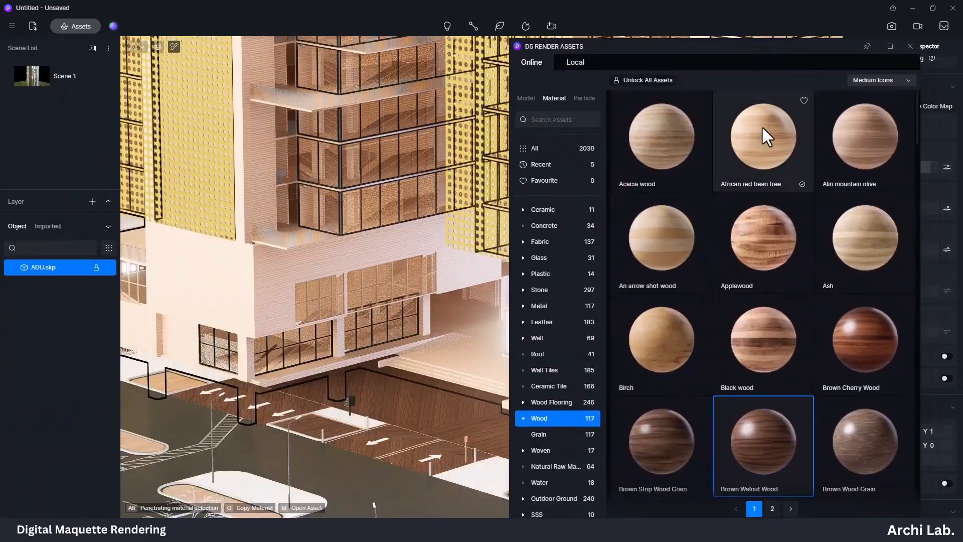
pyautogui.press('Escape')
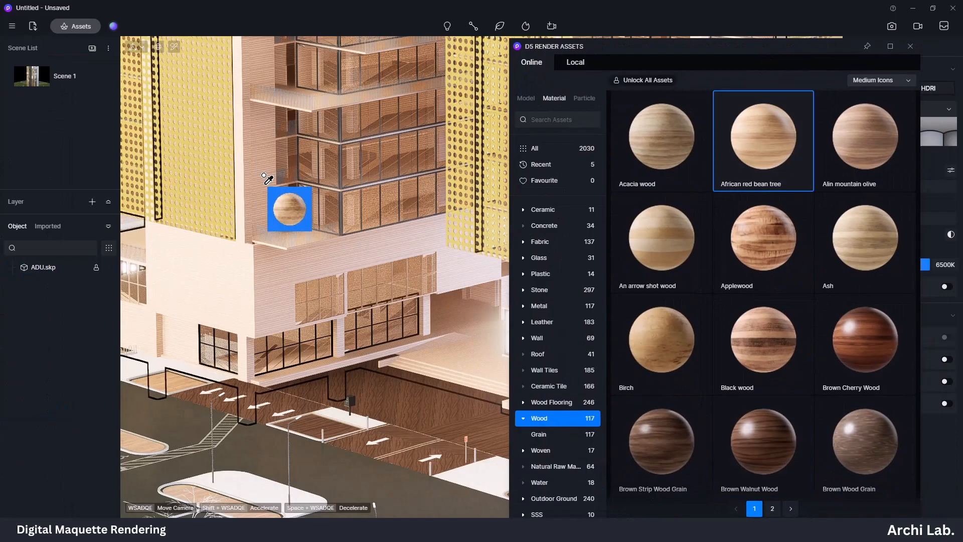
pyautogui.click(264, 176)
pyautogui.scroll(-5, 826, 308)
pyautogui.scroll(-2, 771, 345)
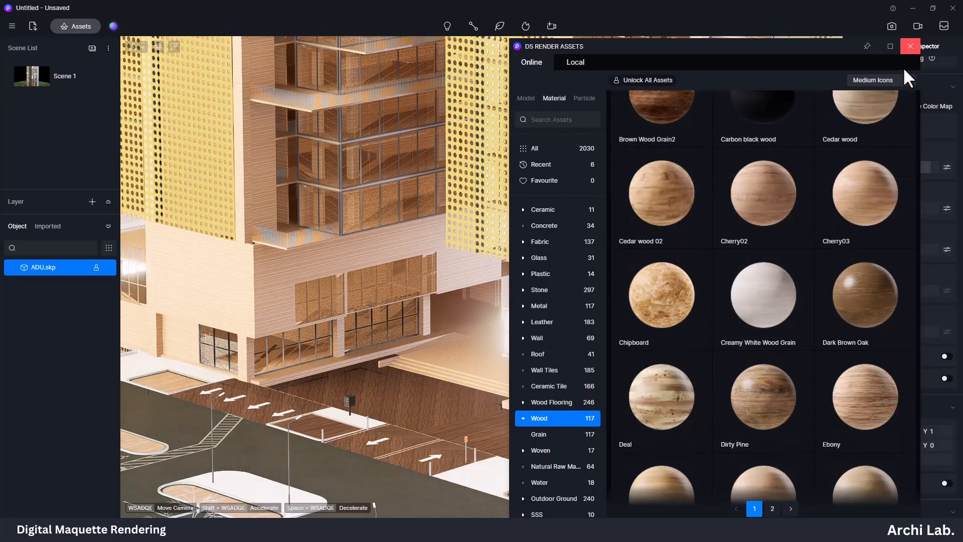
pyautogui.click(910, 46)
# Apply the Black Matte Metal material to the tower's window frames and balcony railings.
pyautogui.scroll(5, 674, 252)
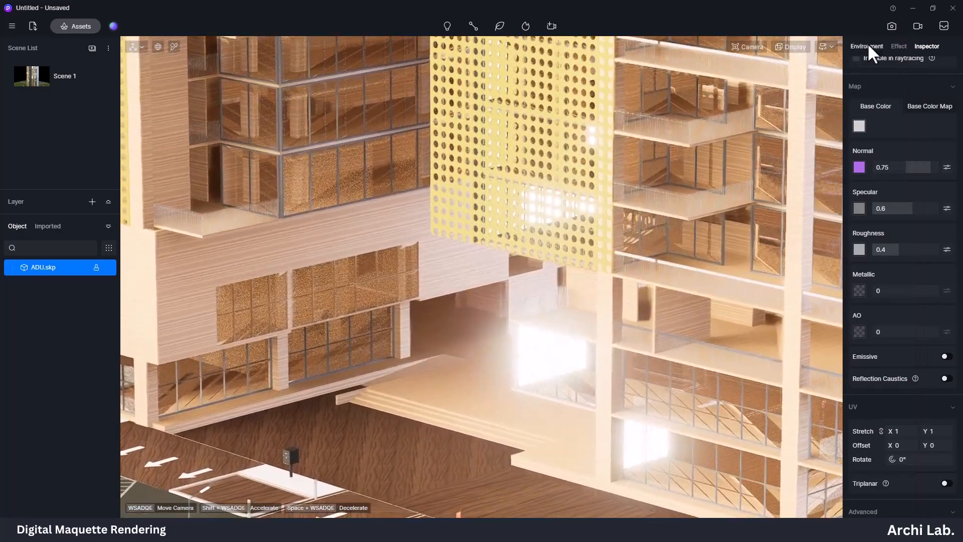
pyautogui.click(868, 46)
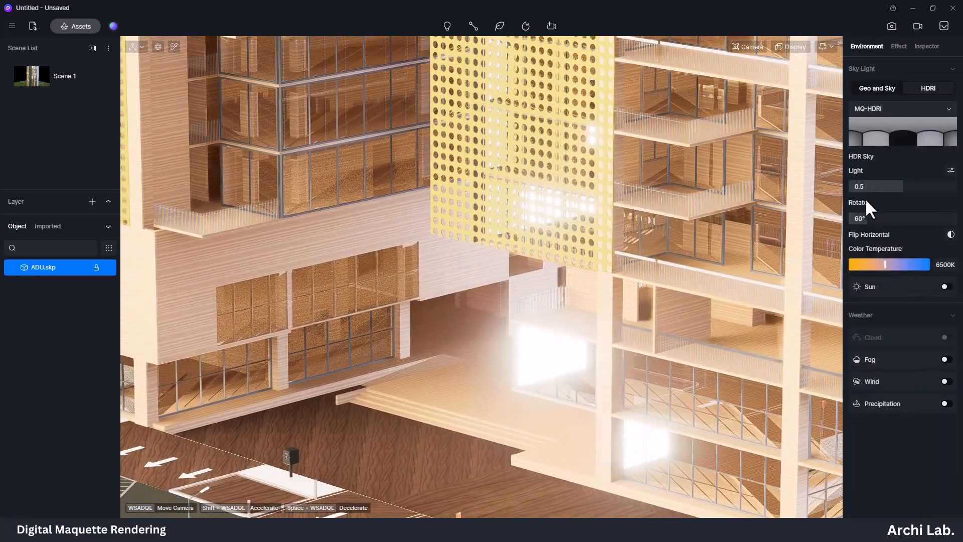
pyautogui.scroll(1, 490, 327)
pyautogui.moveTo(490, 327); pyautogui.dragTo(392, 343, button='middle')
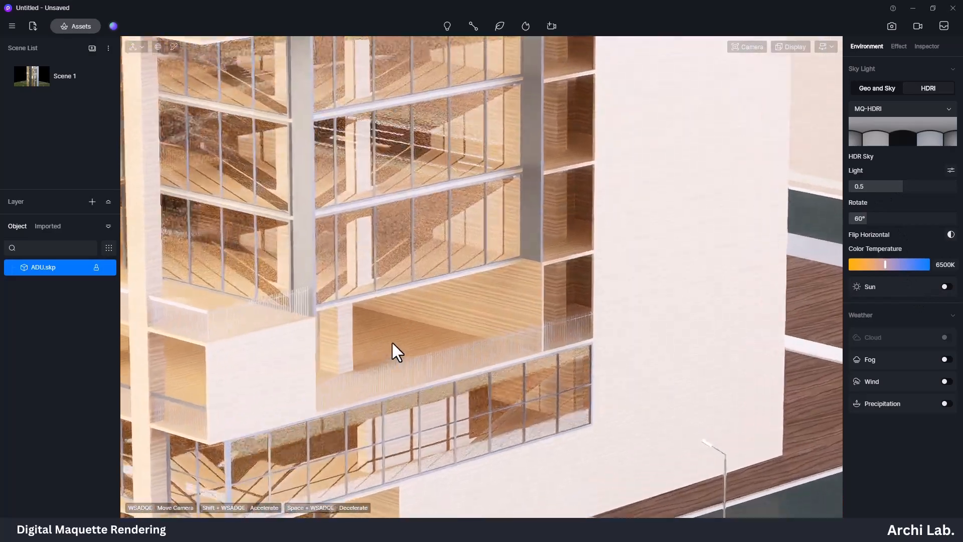
pyautogui.scroll(4, 393, 342)
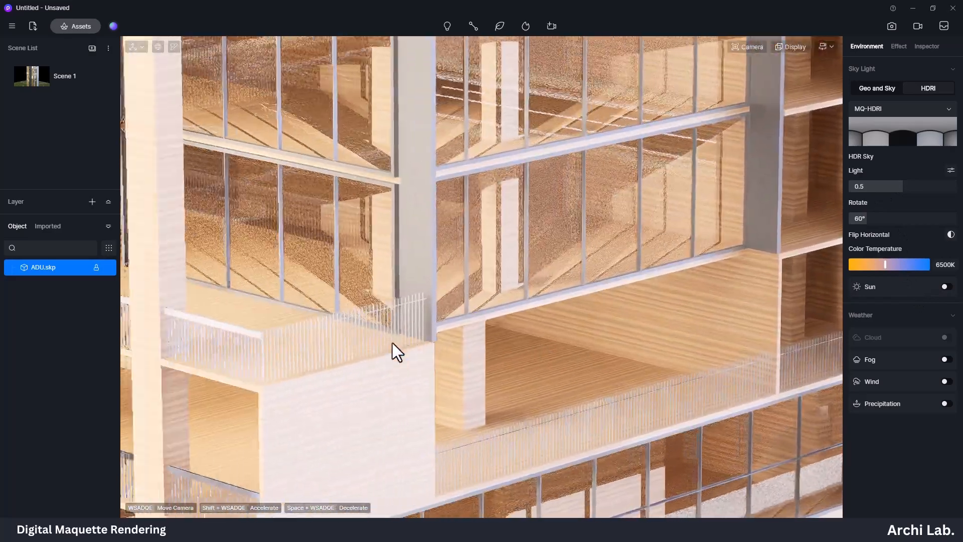
pyautogui.scroll(-3, 392, 342)
pyautogui.click(87, 26)
pyautogui.moveTo(666, 46); pyautogui.dragTo(213, 7)
pyautogui.click(120, 112)
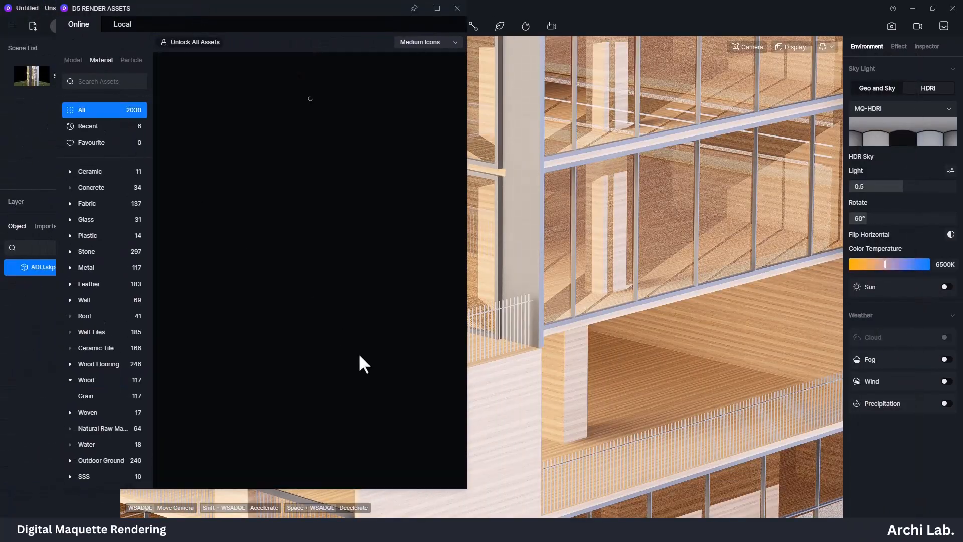
pyautogui.moveTo(570, 153); pyautogui.dragTo(716, 318)
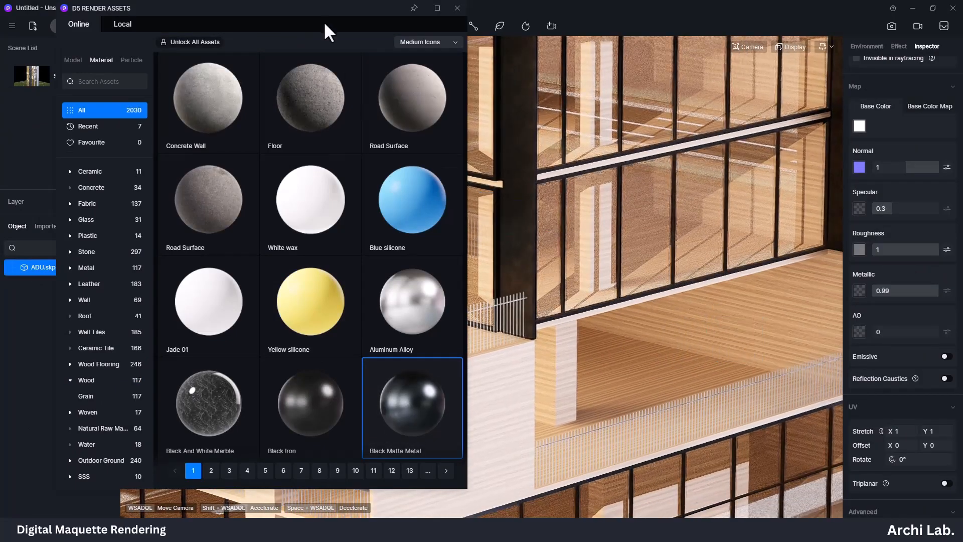
pyautogui.moveTo(315, 8); pyautogui.dragTo(120, 148)
pyautogui.moveTo(216, 508); pyautogui.dragTo(396, 346)
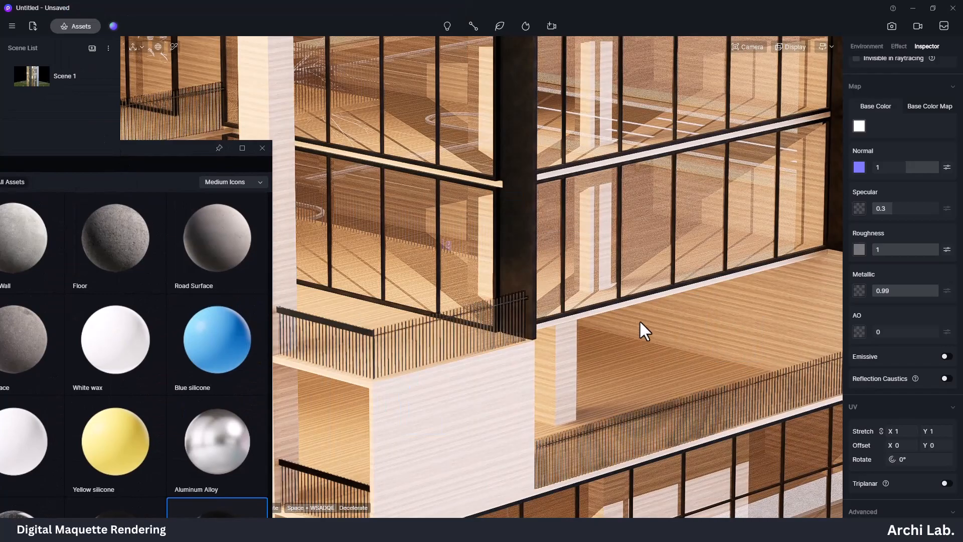
pyautogui.click(262, 148)
# Apply the Black Matte Metal material to the yellow perforated facade panels.
pyautogui.scroll(-3, 664, 316)
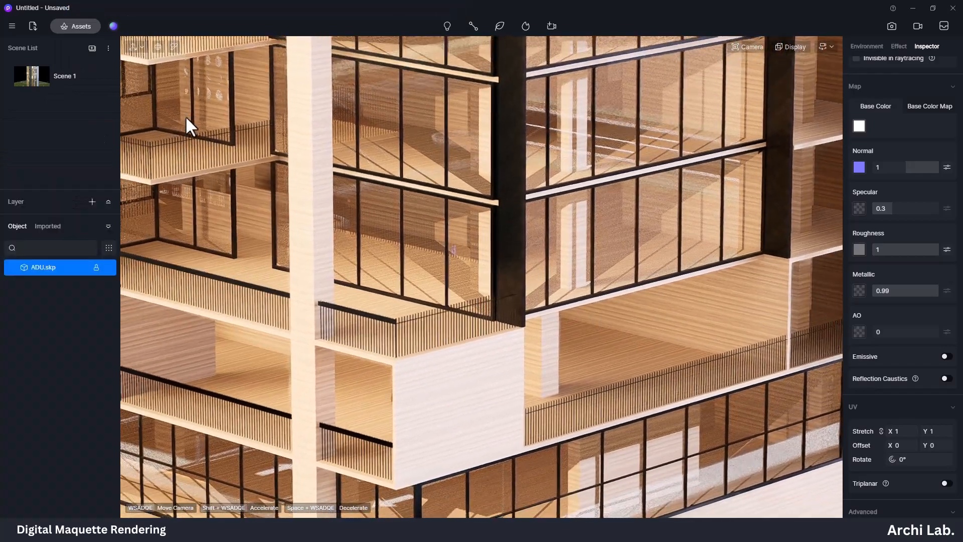
pyautogui.click(74, 80)
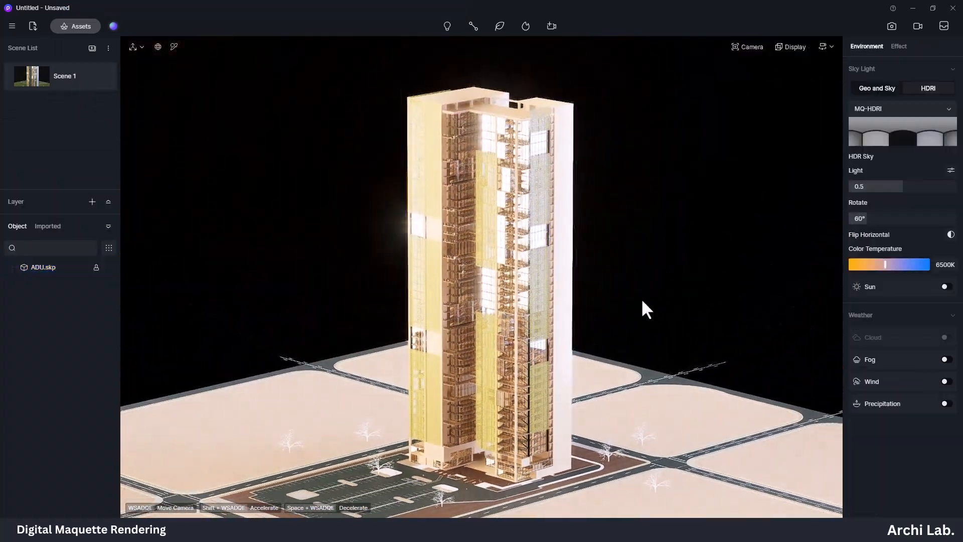
pyautogui.scroll(5, 501, 378)
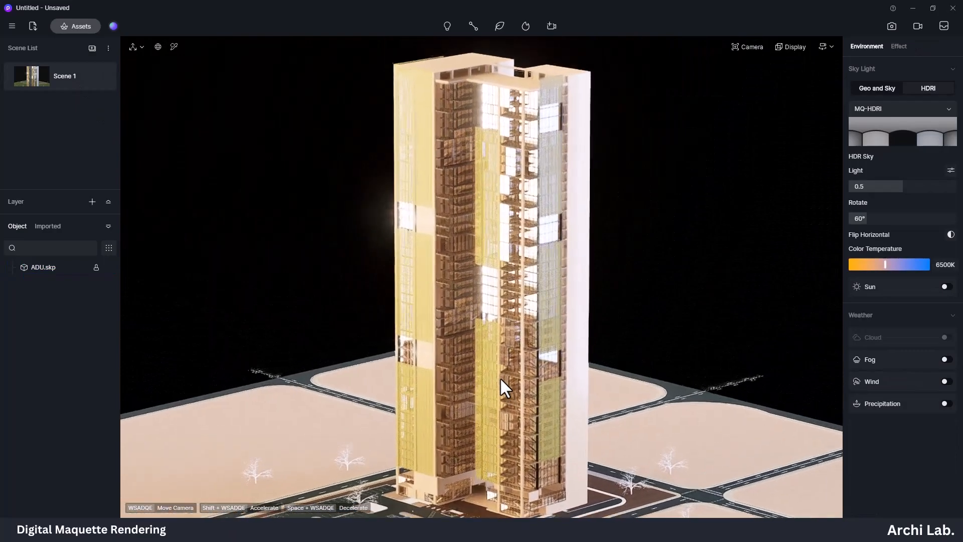
pyautogui.scroll(8, 500, 377)
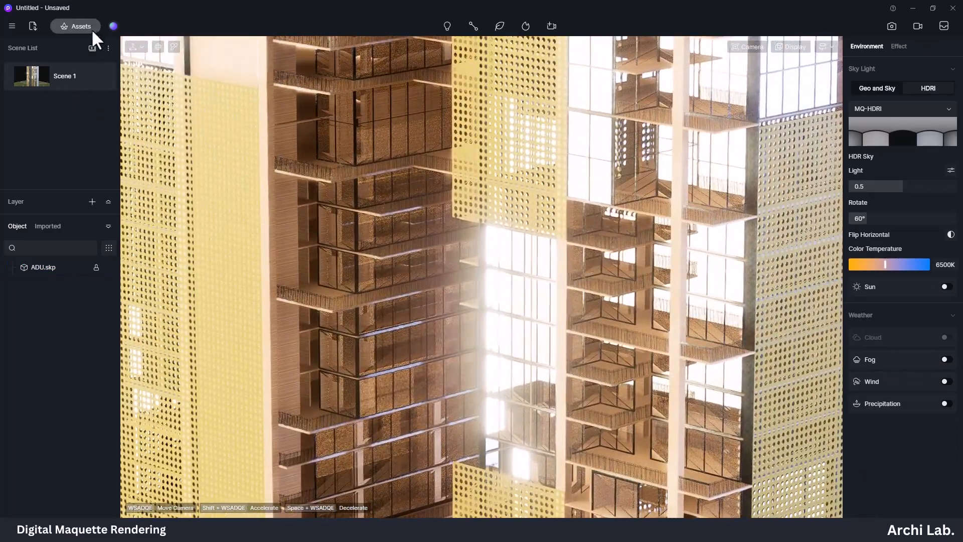
pyautogui.click(75, 26)
pyautogui.moveTo(217, 510); pyautogui.dragTo(465, 175)
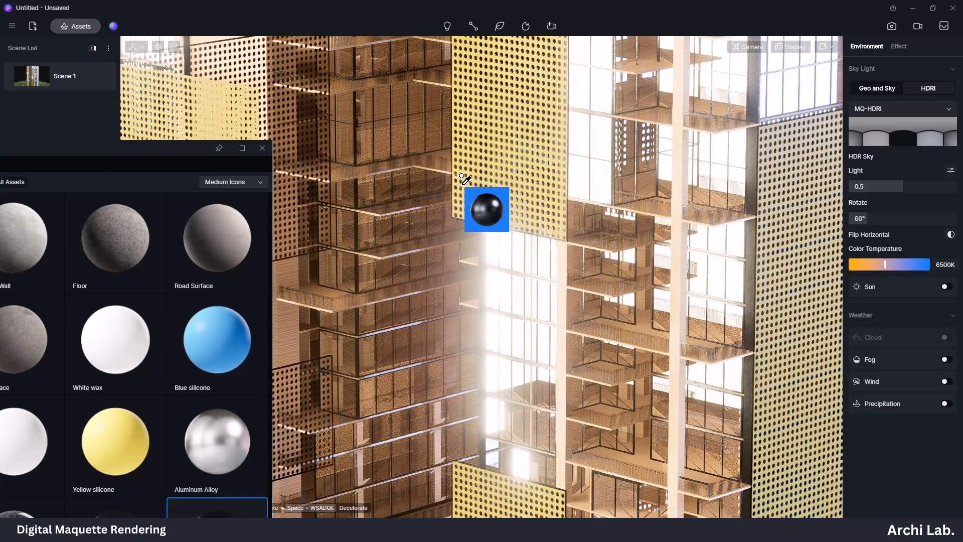
pyautogui.click(462, 175)
pyautogui.click(263, 148)
pyautogui.moveTo(507, 336); pyautogui.dragTo(465, 317, button='middle')
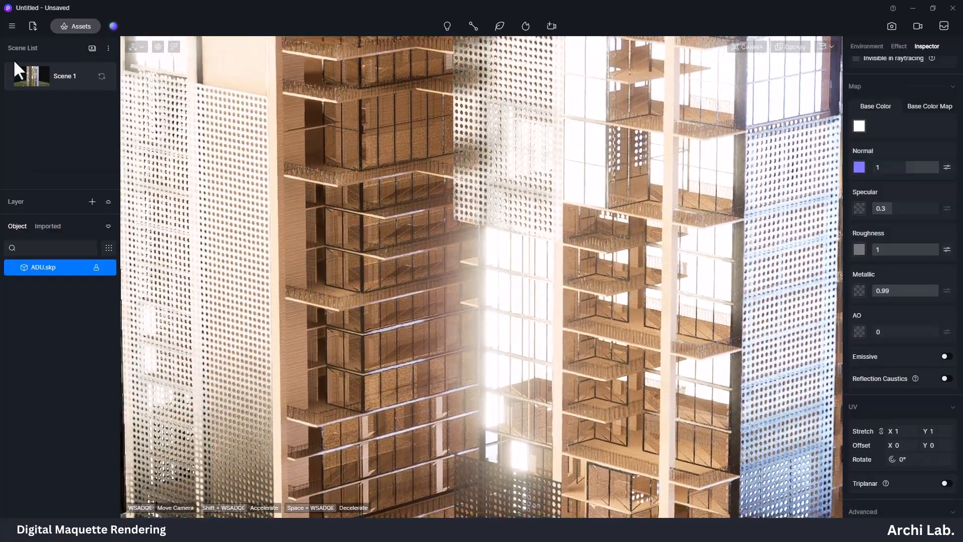
# Return to the Scene 1 view and apply the custom MQ LUT to the image.
pyautogui.click(32, 75)
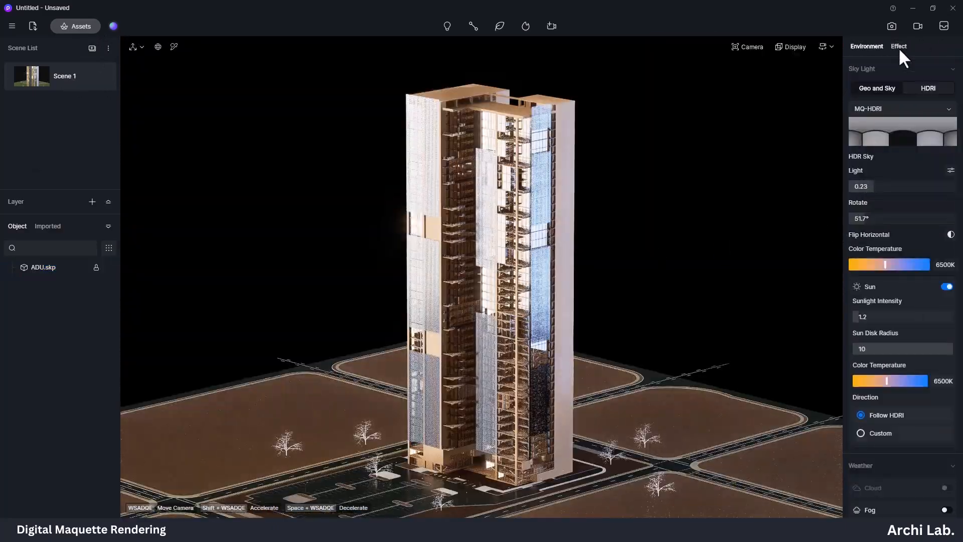
pyautogui.click(899, 47)
pyautogui.click(947, 91)
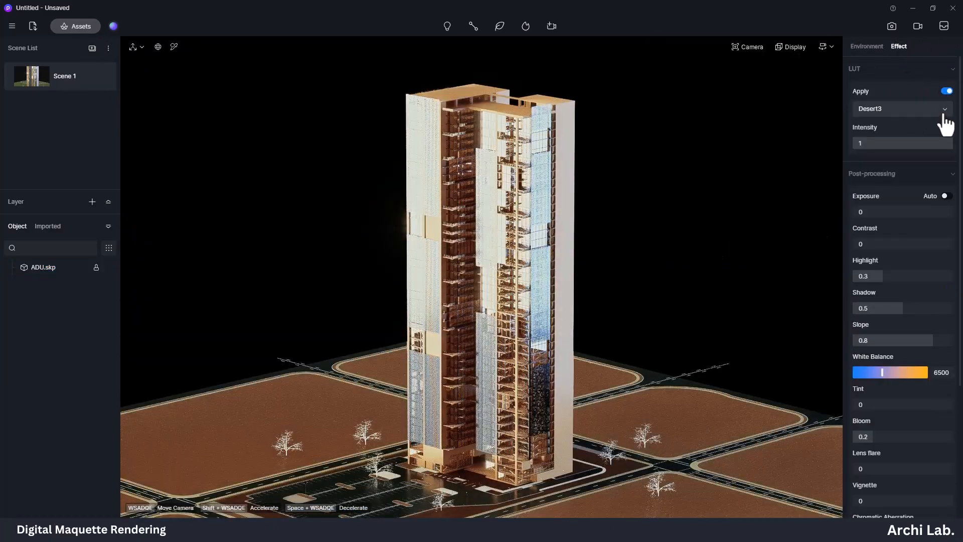
pyautogui.scroll(-1, 908, 170)
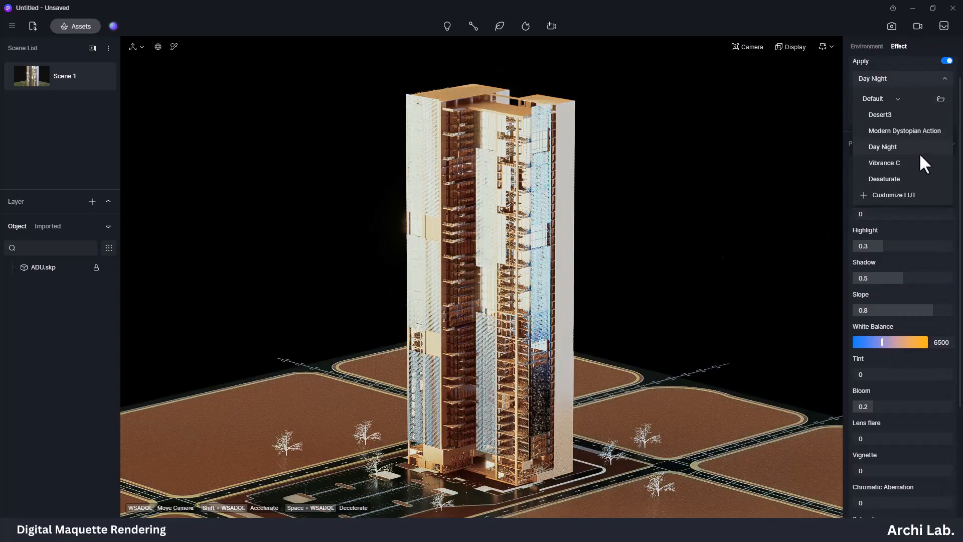
pyautogui.click(903, 195)
pyautogui.click(300, 224)
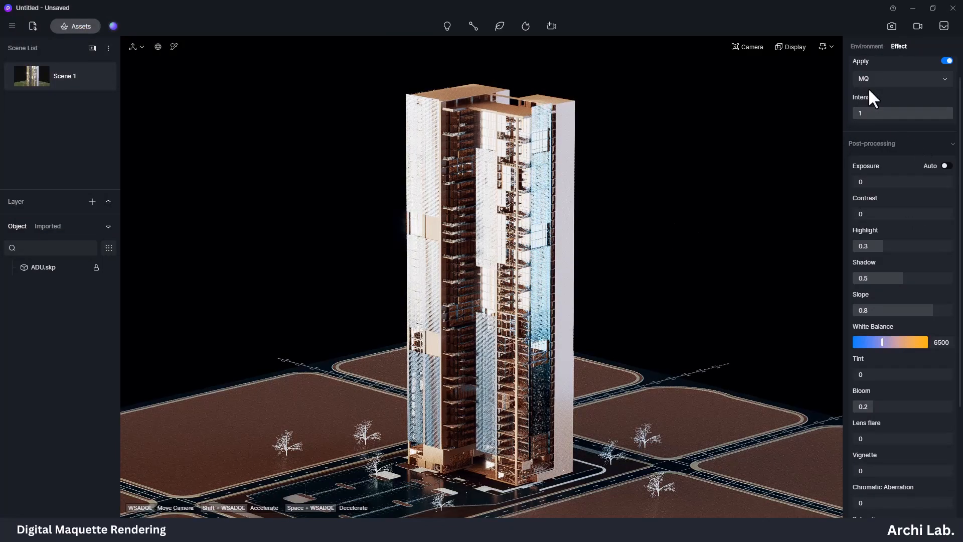
# Set the sunlight intensity to 0.15 with a custom sun direction, the HDRI light to 0.19 and the HDRI rotation to 81.7°.
pyautogui.click(868, 47)
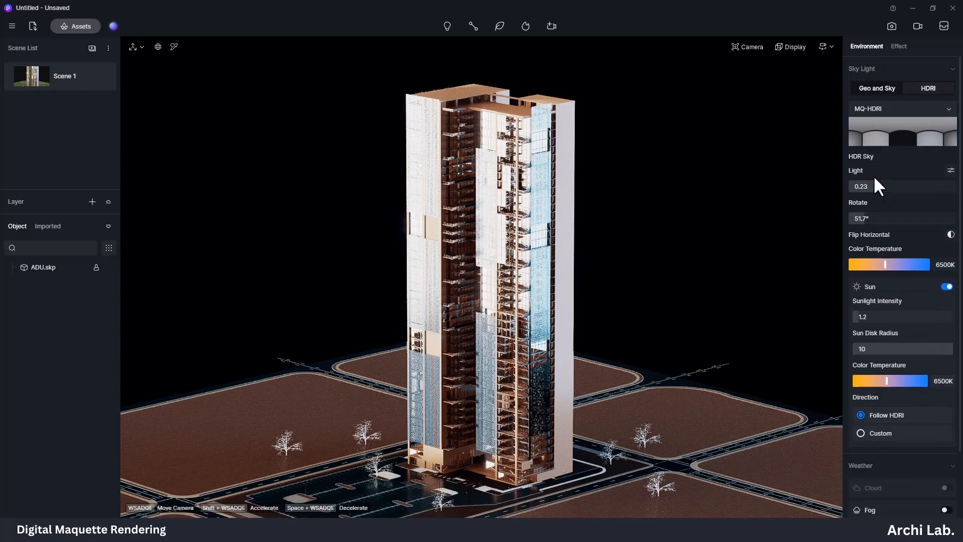
pyautogui.moveTo(864, 318)
pyautogui.mouseDown()
pyautogui.moveTo(851, 320)
pyautogui.moveTo(860, 322)
pyautogui.mouseUp()
pyautogui.write('0.15')
pyautogui.press('Return')
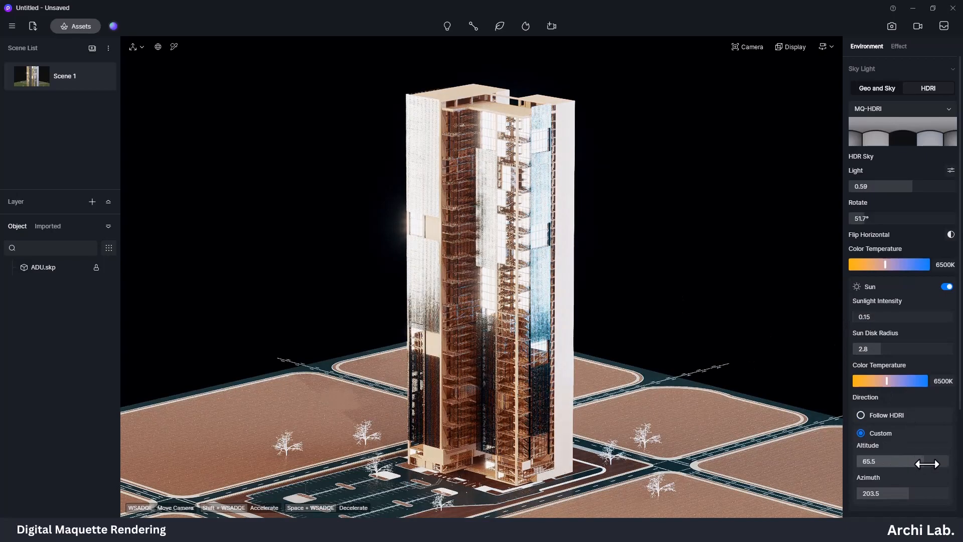
pyautogui.moveTo(916, 192); pyautogui.dragTo(870, 218)
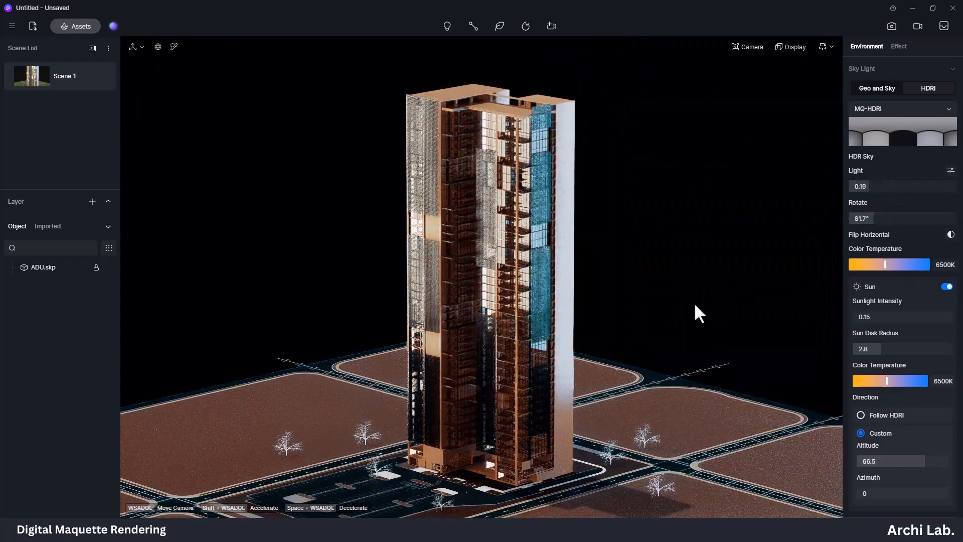
# Place a point light among the tower's lower balconies beside the perforated facade panels and adjust its position.
pyautogui.scroll(5, 480, 429)
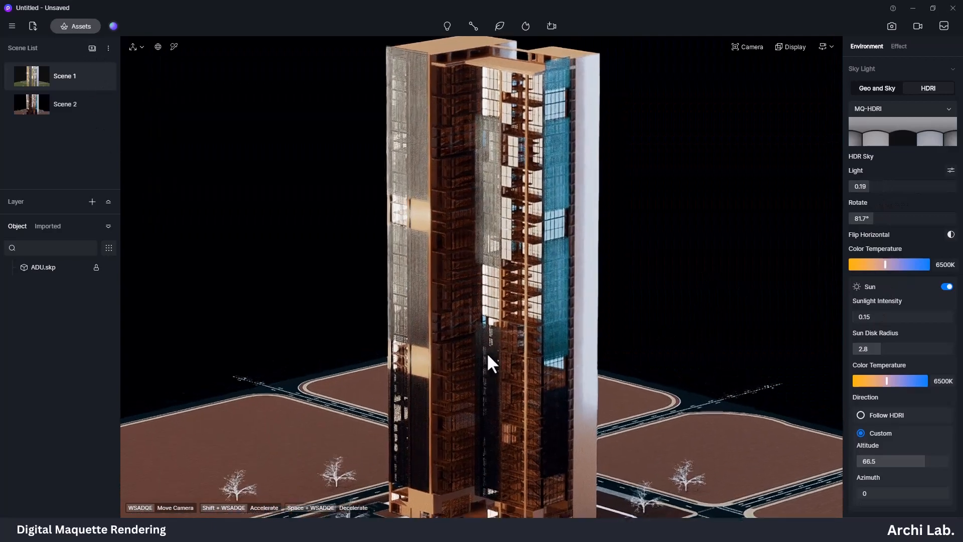
pyautogui.scroll(5, 485, 323)
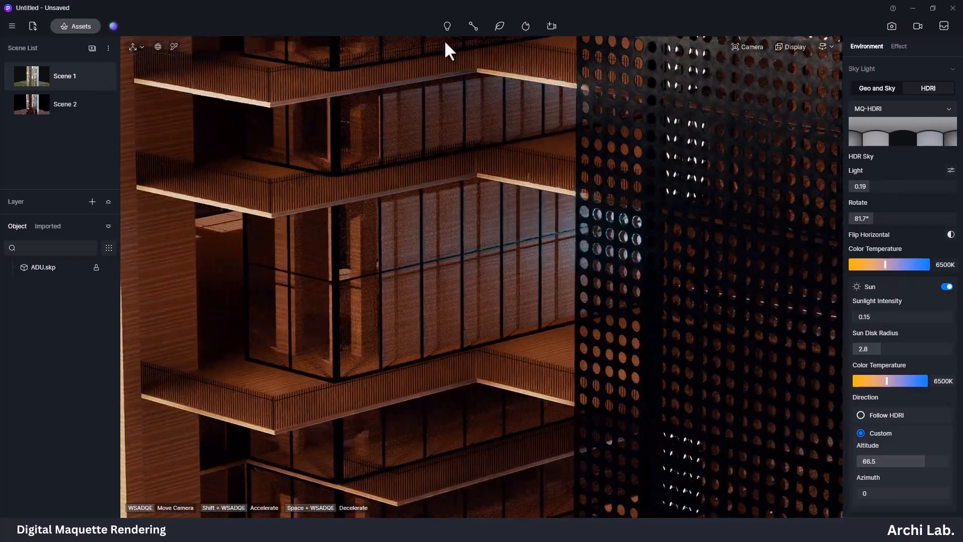
pyautogui.click(447, 26)
pyautogui.click(554, 354)
pyautogui.moveTo(556, 307); pyautogui.dragTo(558, 257)
pyautogui.moveTo(593, 304); pyautogui.dragTo(633, 311)
# In the Scene 2 view, set the point light's intensity to 166.5, reposition it and copy it twice up the tower.
pyautogui.click(71, 83)
pyautogui.click(64, 106)
pyautogui.moveTo(873, 280); pyautogui.dragTo(911, 282)
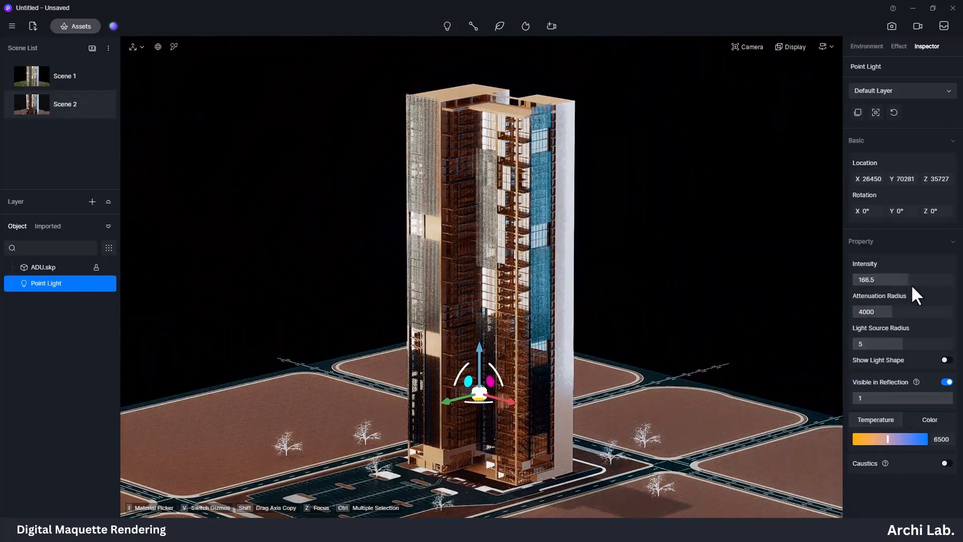
pyautogui.moveTo(444, 399); pyautogui.dragTo(490, 357)
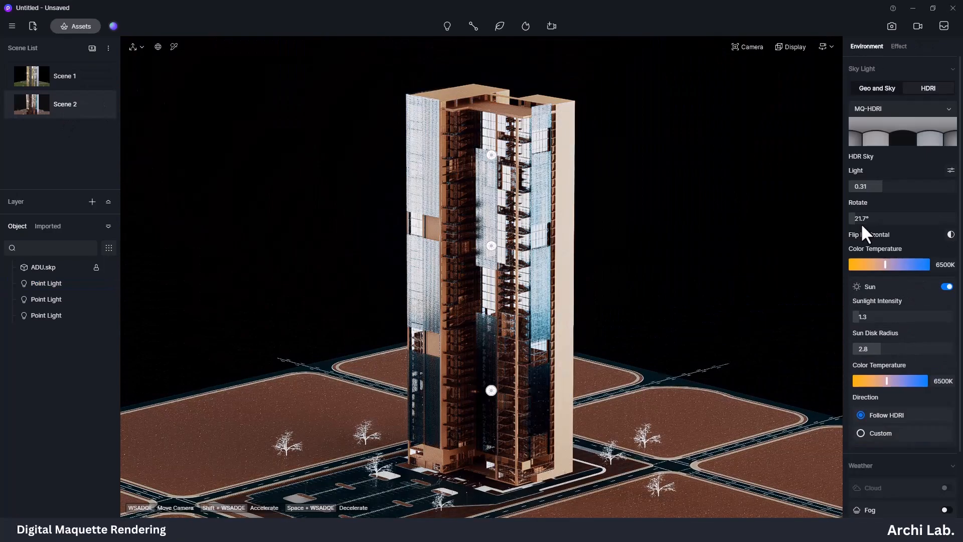
# Set the HDRI light to 0.32 and its rotation to 256.7°, and the sun to intensity 0.5 with disk radius 9.9.
pyautogui.moveTo(870, 219); pyautogui.dragTo(859, 218)
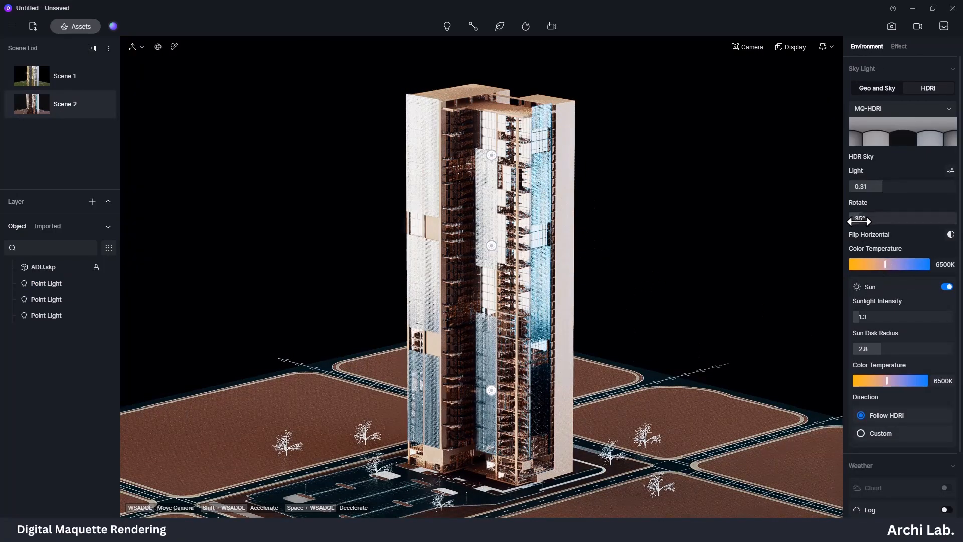
pyautogui.moveTo(894, 188); pyautogui.dragTo(874, 186)
pyautogui.moveTo(881, 317); pyautogui.dragTo(927, 315)
pyautogui.moveTo(860, 202); pyautogui.dragTo(926, 201)
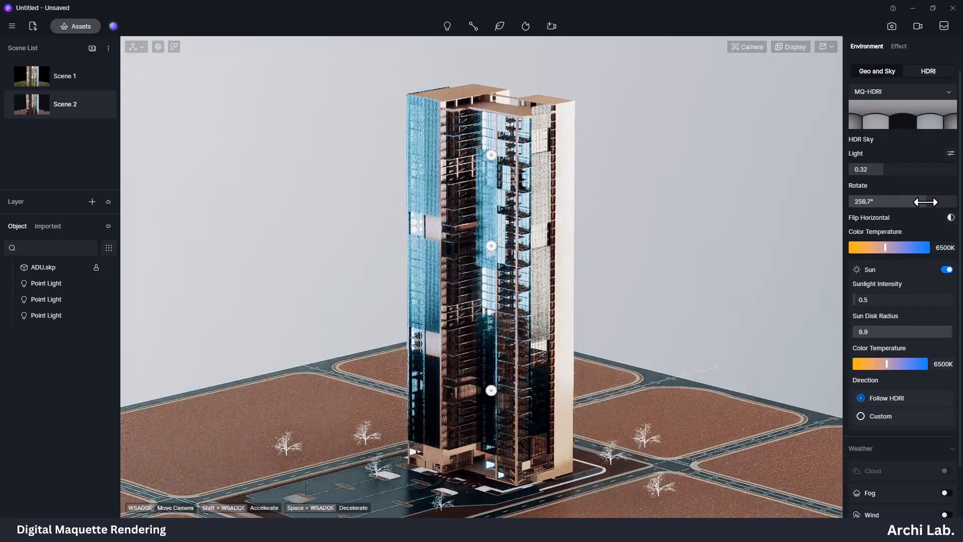
# Lower the HDRI light and give the sun a custom direction with altitude 90 and azimuth 166.3.
pyautogui.moveTo(883, 170); pyautogui.dragTo(860, 169)
pyautogui.click(860, 415)
pyautogui.moveTo(885, 441); pyautogui.dragTo(939, 441)
pyautogui.moveTo(875, 476); pyautogui.dragTo(893, 478)
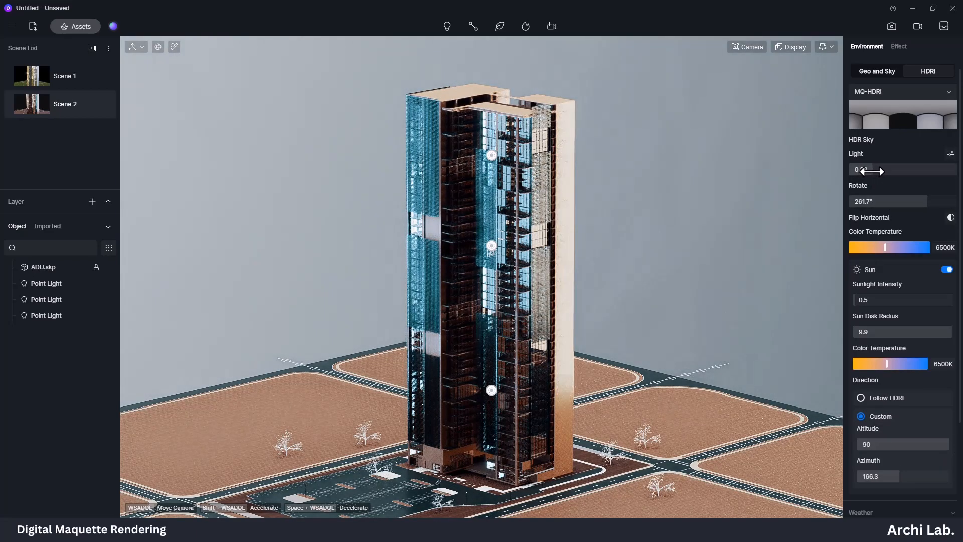
pyautogui.click(899, 46)
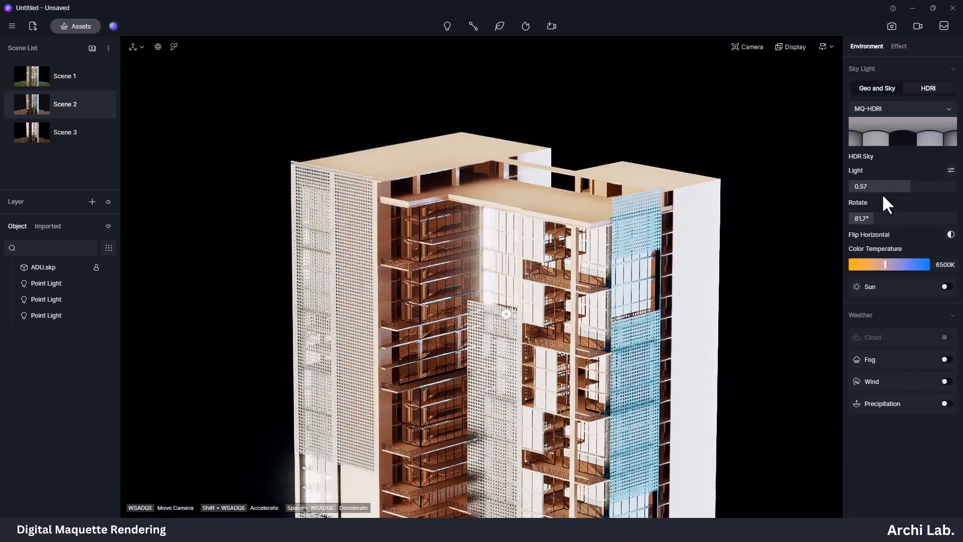
# Lower the HDRI light to 0.1 for the night version of the tower.
pyautogui.moveTo(882, 193); pyautogui.dragTo(855, 192)
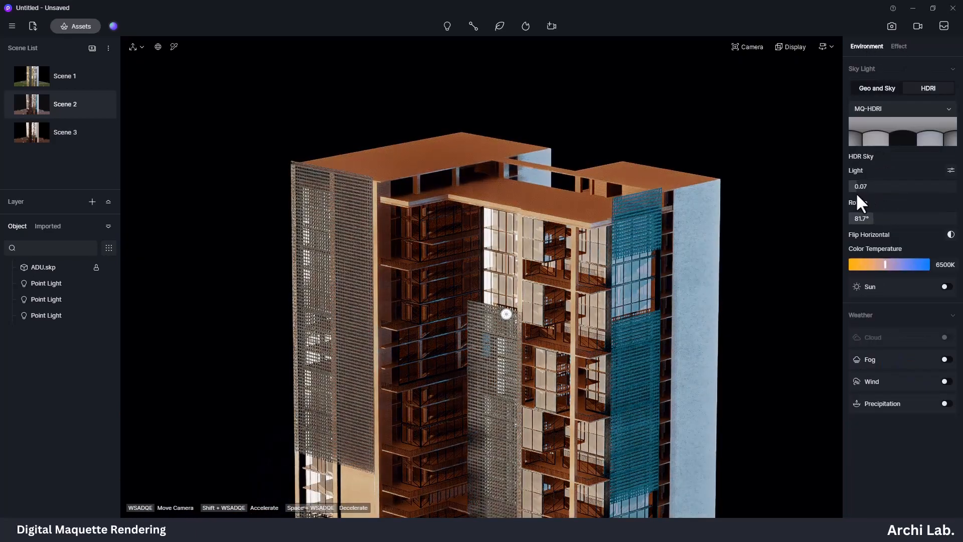
pyautogui.press('q')
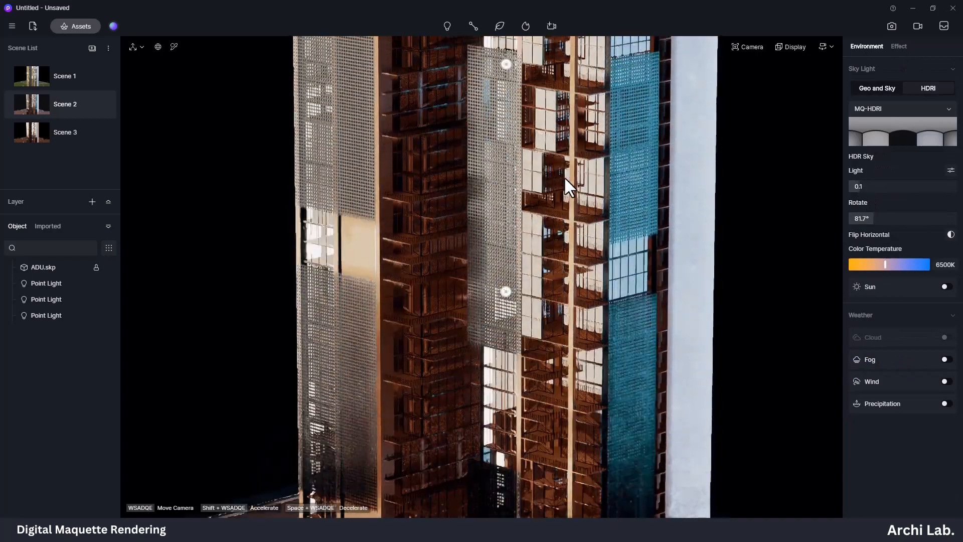
# Set the lowest point light's intensity to 300, attenuation radius to 10000 and light source radius to 10.
pyautogui.click(505, 233)
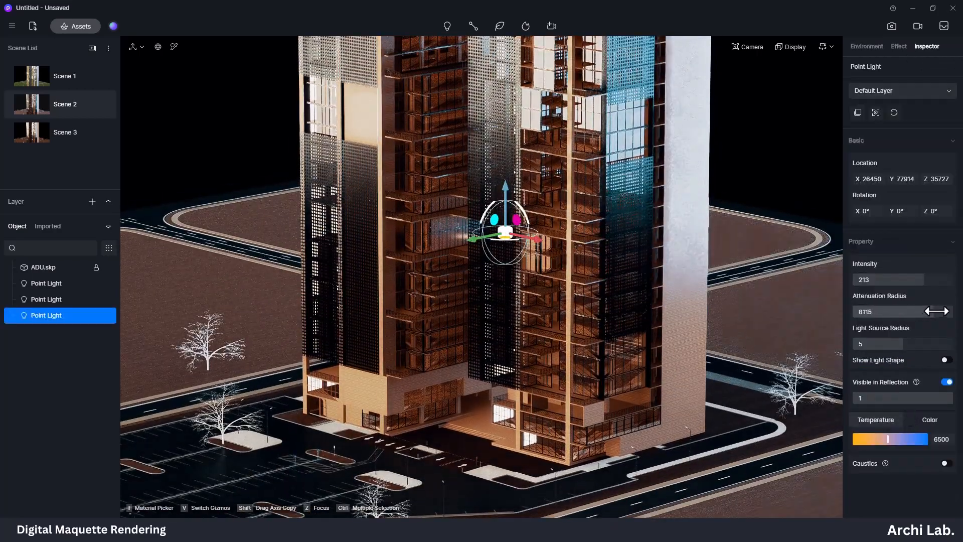
pyautogui.moveTo(926, 343); pyautogui.dragTo(953, 343)
# Move the lowest point light away from the facade to X 6073, Y 78045, Z 33784, and hide it.
pyautogui.moveTo(506, 195); pyautogui.dragTo(506, 206)
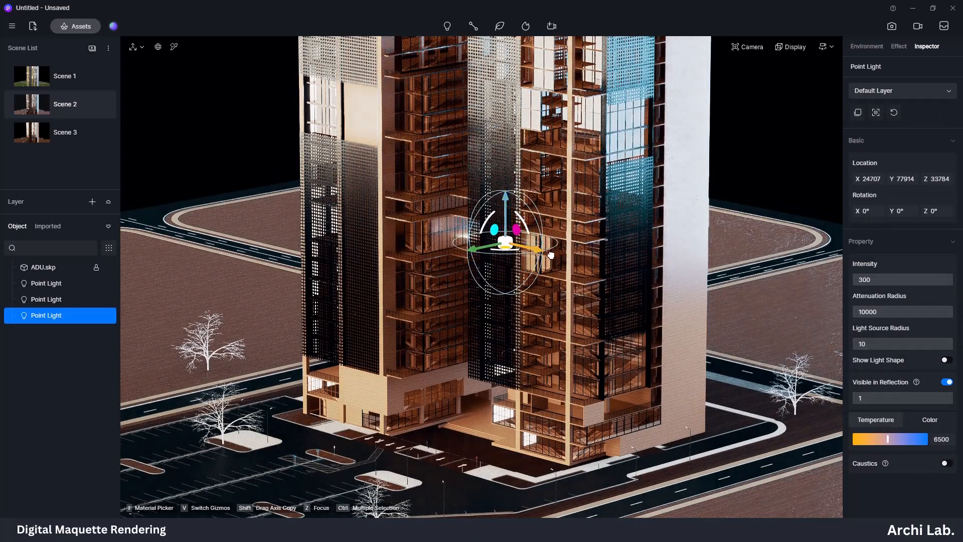
pyautogui.moveTo(534, 248); pyautogui.dragTo(611, 266)
pyautogui.moveTo(552, 266); pyautogui.dragTo(551, 266)
pyautogui.click(109, 315)
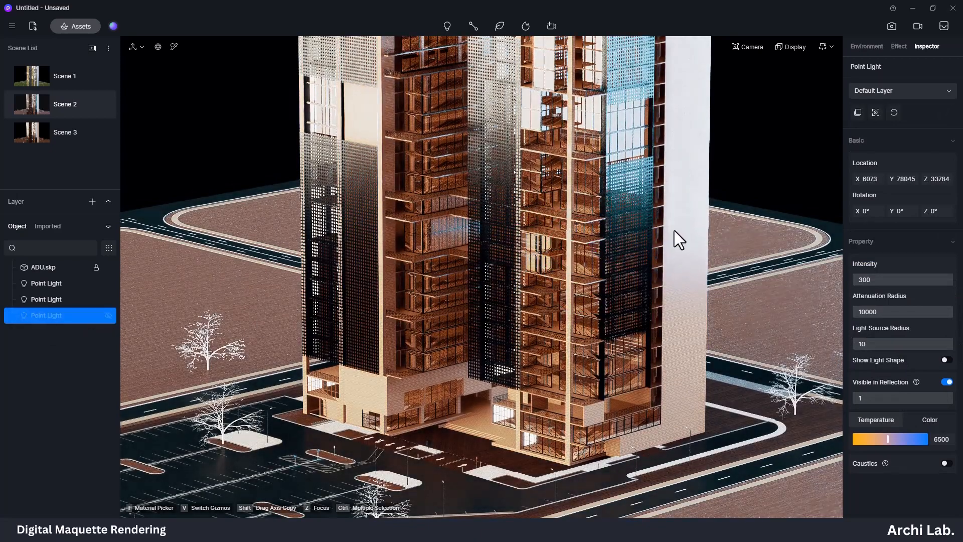
pyautogui.click(771, 402)
pyautogui.click(778, 296)
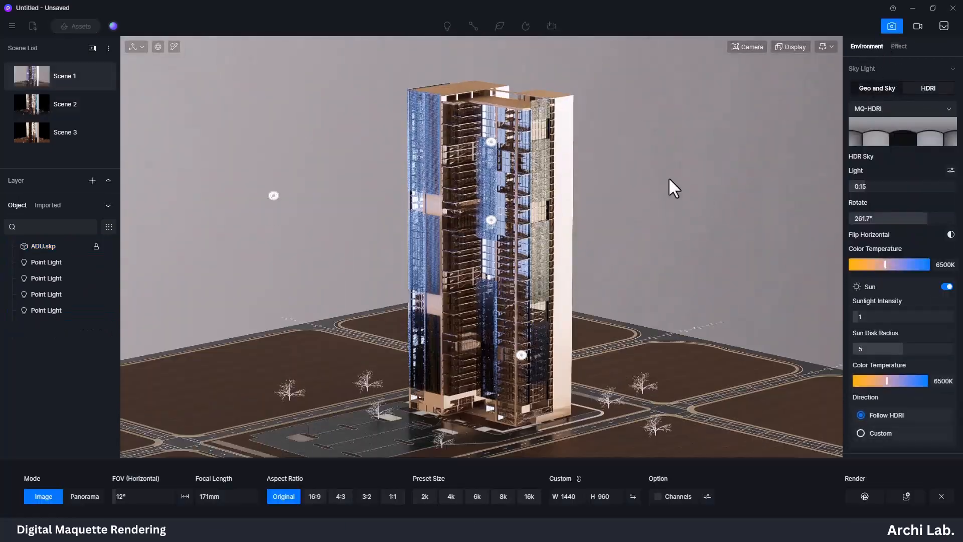
# Set the image output to a 1:1 aspect ratio at 4000 × 4000 pixels.
pyautogui.click(342, 495)
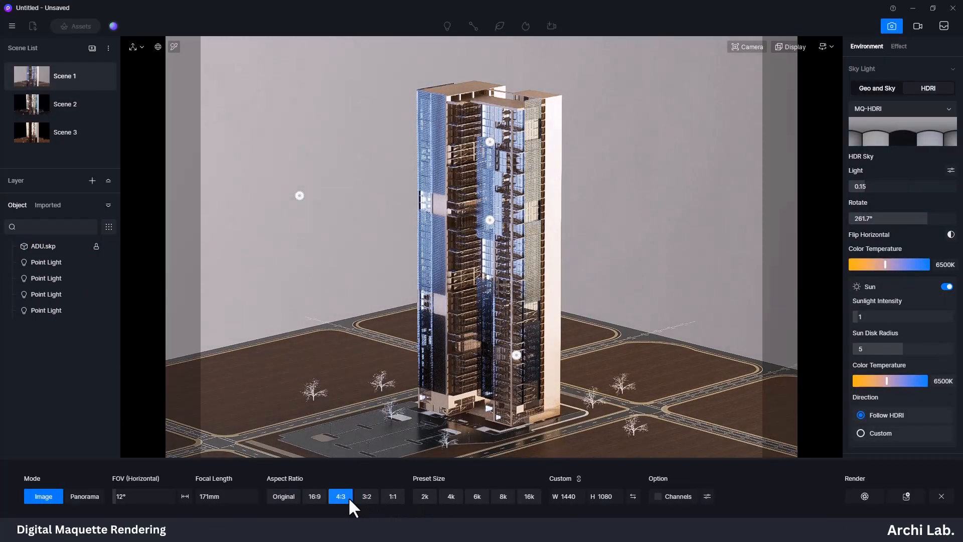
pyautogui.click(393, 496)
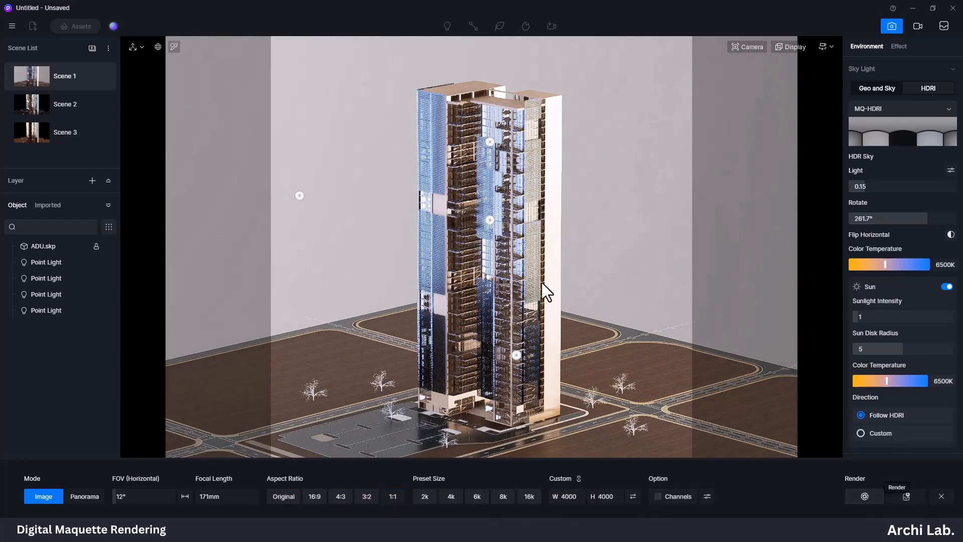
# Create a new folder named MQ in the save location for the render and open it.
pyautogui.rightClick(206, 145)
pyautogui.moveTo(230, 243)
pyautogui.click(327, 261)
pyautogui.write('MQ')
pyautogui.press('Return')
pyautogui.press('Return')
# Name the render file 01, save it in the MQ folder and start rendering the image.
pyautogui.click(258, 189)
pyautogui.write('01')
pyautogui.click(308, 224)
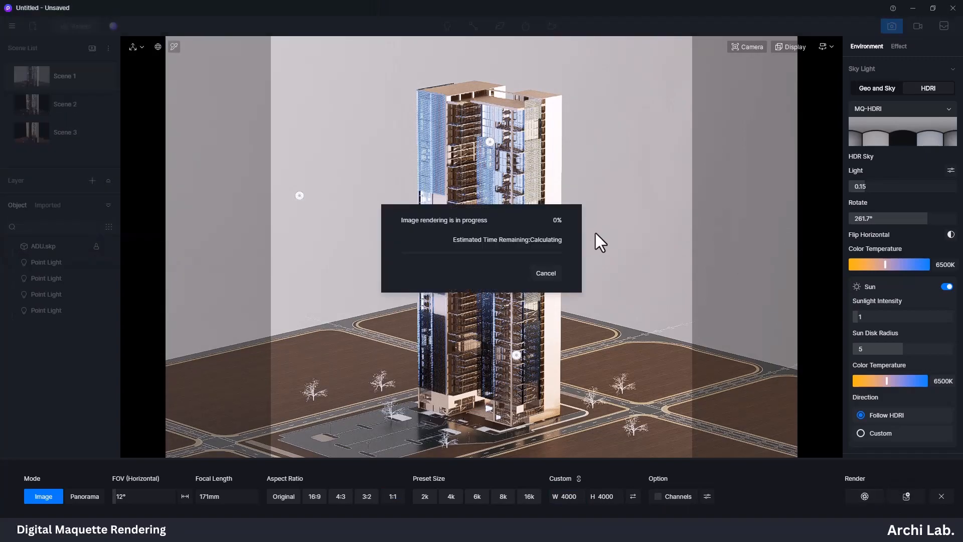